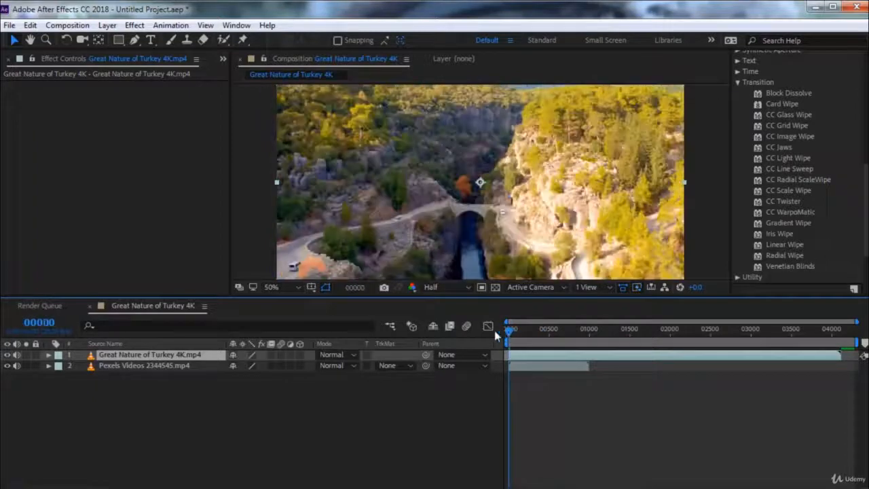
Step: Hide the Great Nature of Turkey 4K.mp4 layer and scale the Pexels Videos 2344545.mp4 layer to 71%
{"action": "left_click", "coordinate": [8, 355]}
{"action": "scroll", "coordinate": [505, 238], "scroll_direction": "down", "scroll_amount": 2}
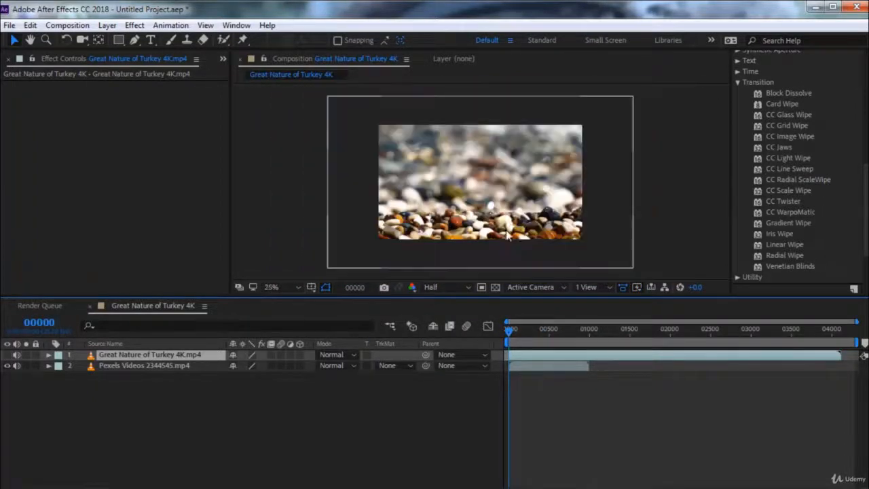
{"action": "left_click_drag", "start_coordinate": [511, 333], "coordinate": [556, 332]}
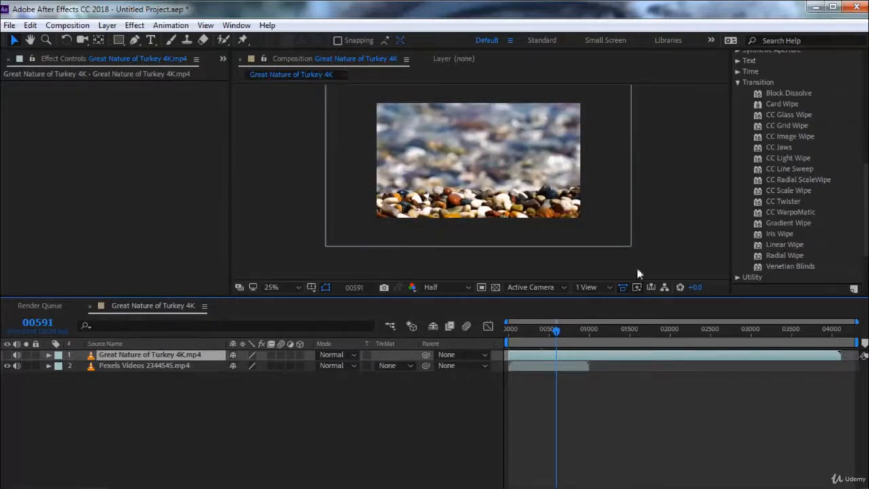
{"action": "left_click", "coordinate": [624, 238]}
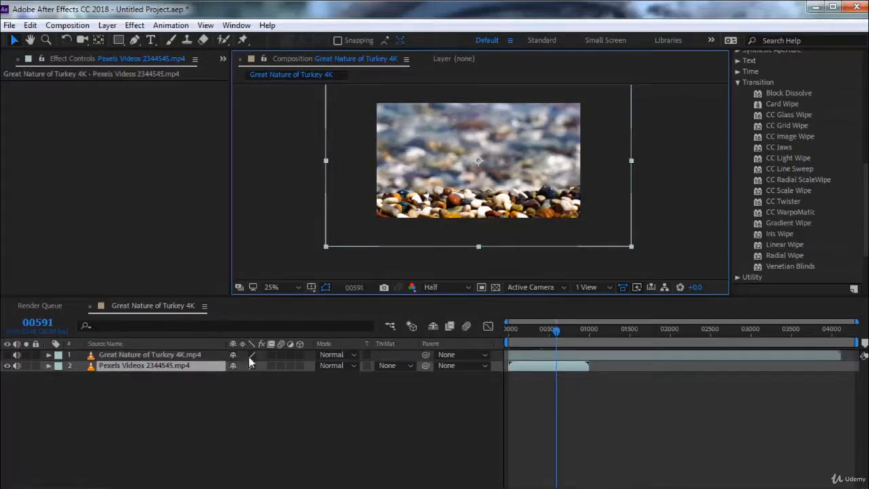
{"action": "key", "text": "s"}
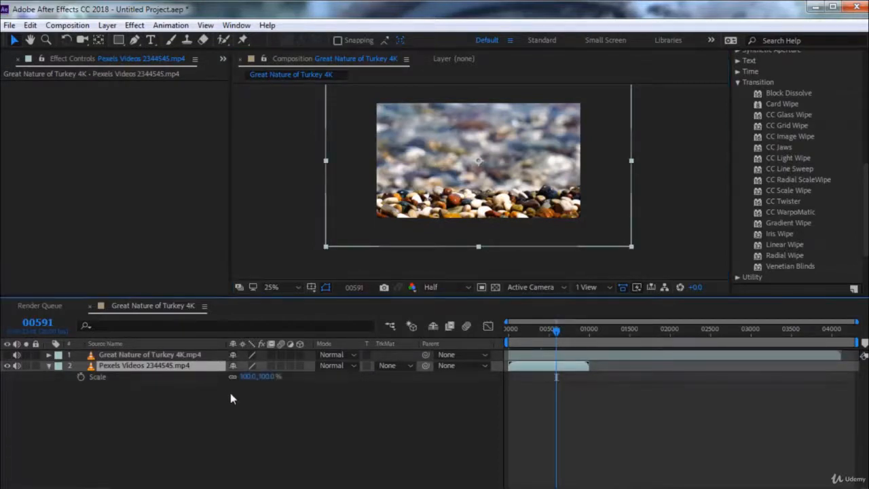
{"action": "left_click_drag", "start_coordinate": [260, 376], "coordinate": [239, 377]}
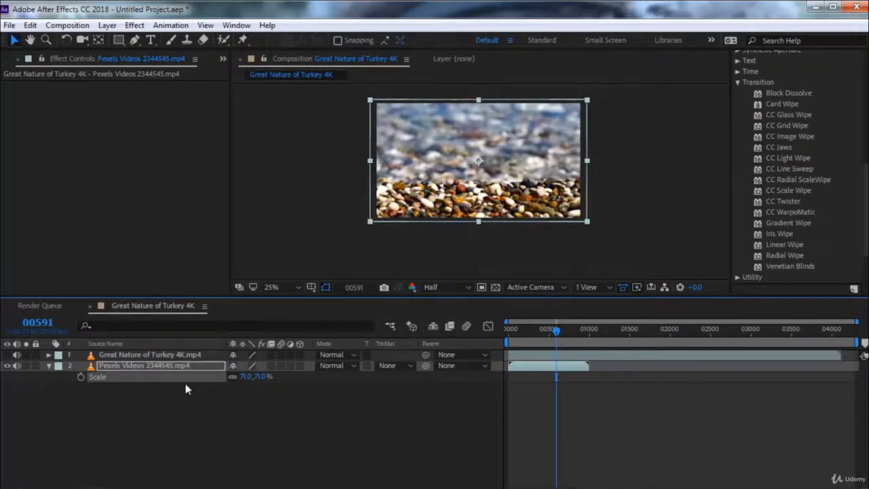
{"action": "left_click_drag", "start_coordinate": [526, 333], "coordinate": [481, 334]}
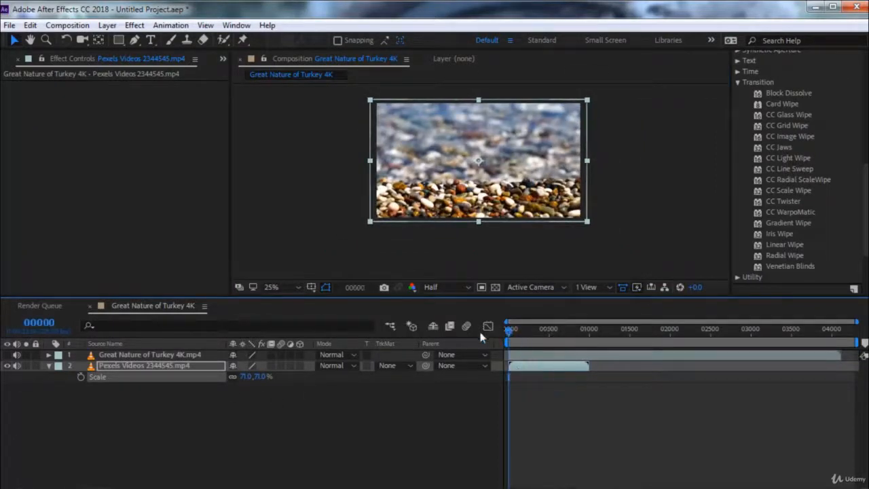
Step: Apply the Block Dissolve transition effect to the Great Nature of Turkey 4K.mp4 layer
{"action": "left_click", "coordinate": [187, 357]}
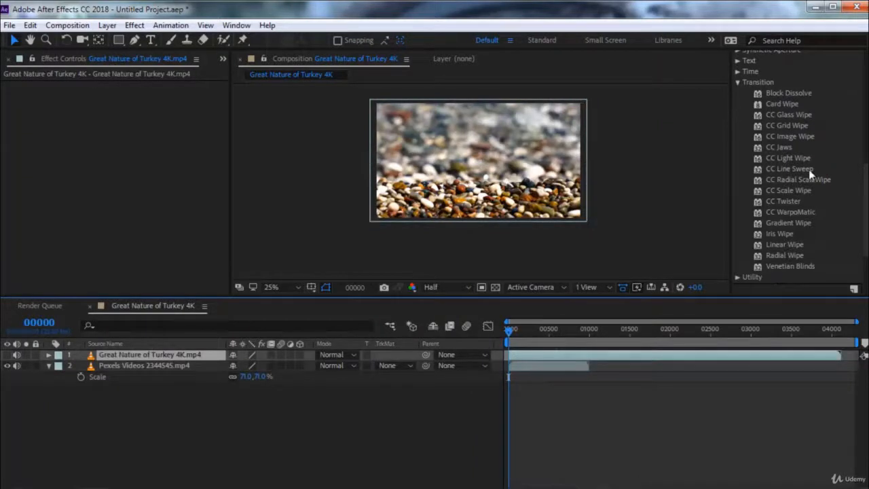
{"action": "scroll", "coordinate": [808, 169], "scroll_direction": "up", "scroll_amount": 2}
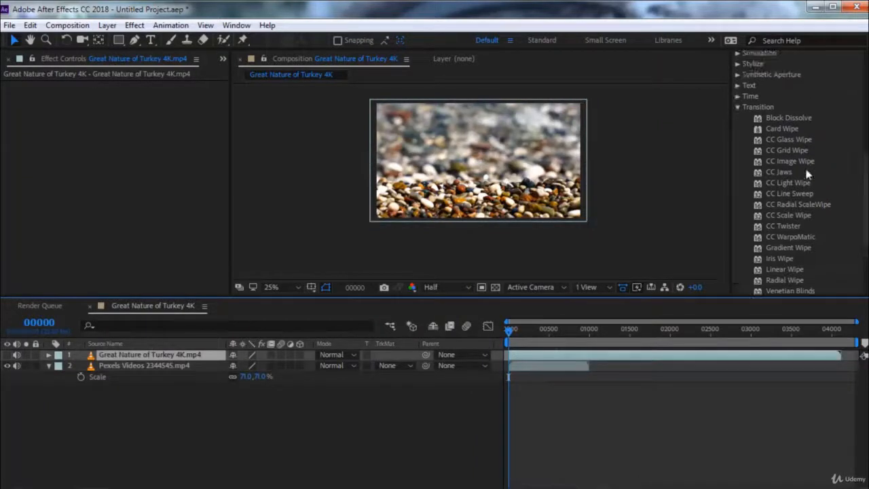
{"action": "left_click", "coordinate": [787, 118]}
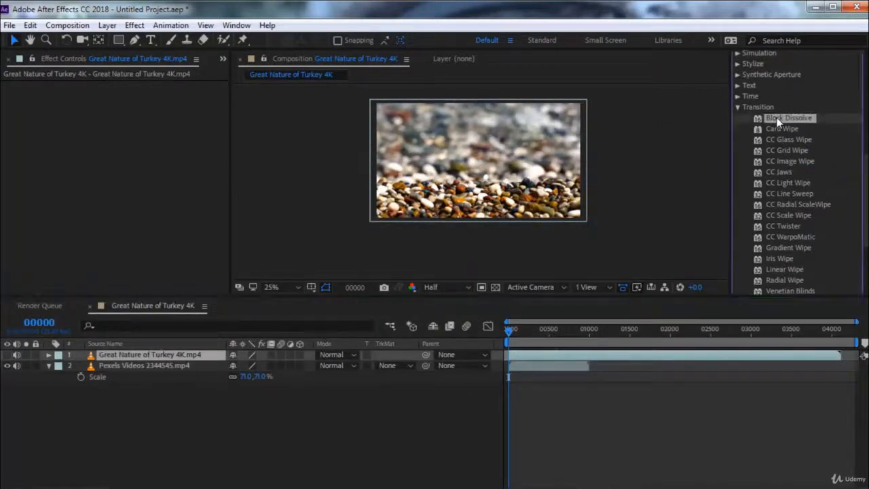
{"action": "double_click", "coordinate": [778, 121]}
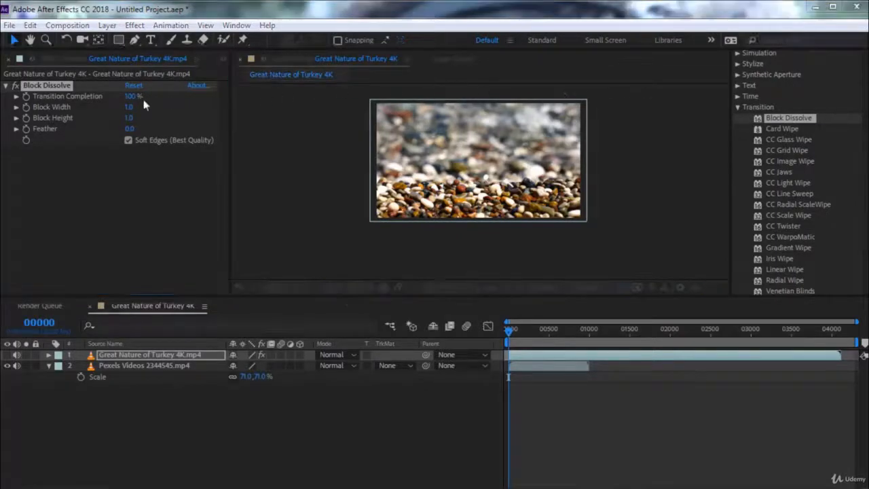
Step: Dismiss the repeated error messages and make the Great Nature of Turkey 4K.mp4 layer visible again
{"action": "left_click", "coordinate": [131, 97]}
{"action": "left_click", "coordinate": [490, 294]}
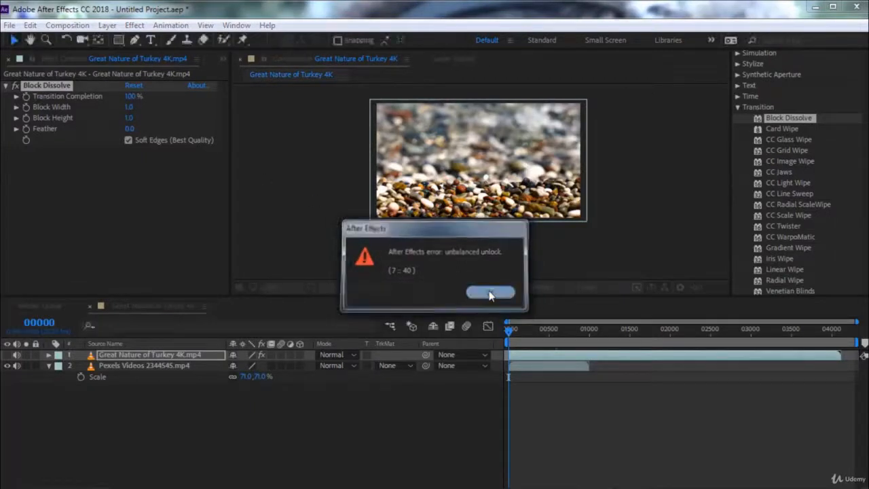
{"action": "left_click", "coordinate": [502, 296]}
{"action": "left_click", "coordinate": [503, 296]}
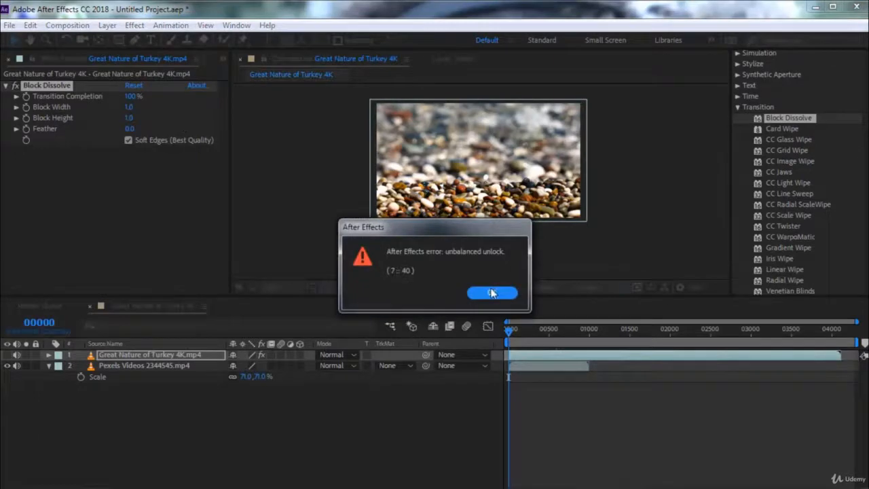
{"action": "left_click", "coordinate": [492, 292]}
{"action": "left_click", "coordinate": [485, 292]}
{"action": "left_click", "coordinate": [502, 294]}
{"action": "left_click", "coordinate": [503, 293]}
{"action": "left_click", "coordinate": [502, 293]}
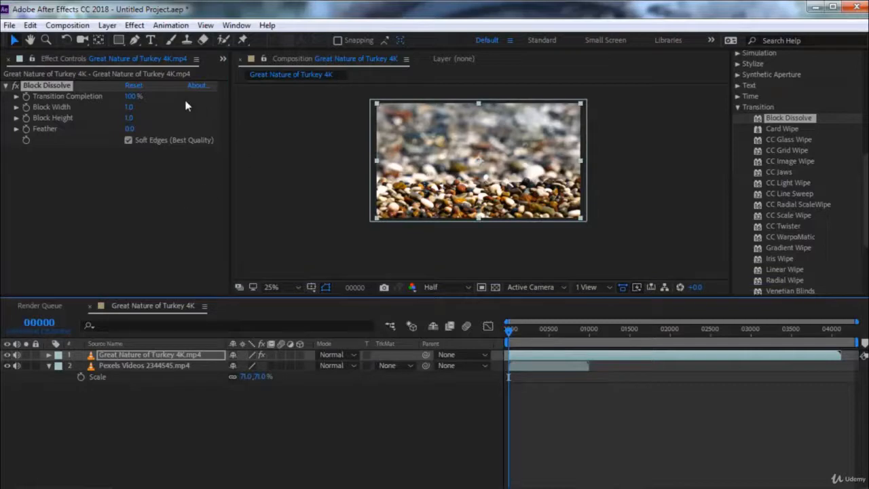
Step: Set Block Dissolve's Transition Completion to 0% and try out its range on the enlarged preview
{"action": "left_click_drag", "start_coordinate": [130, 98], "coordinate": [63, 99]}
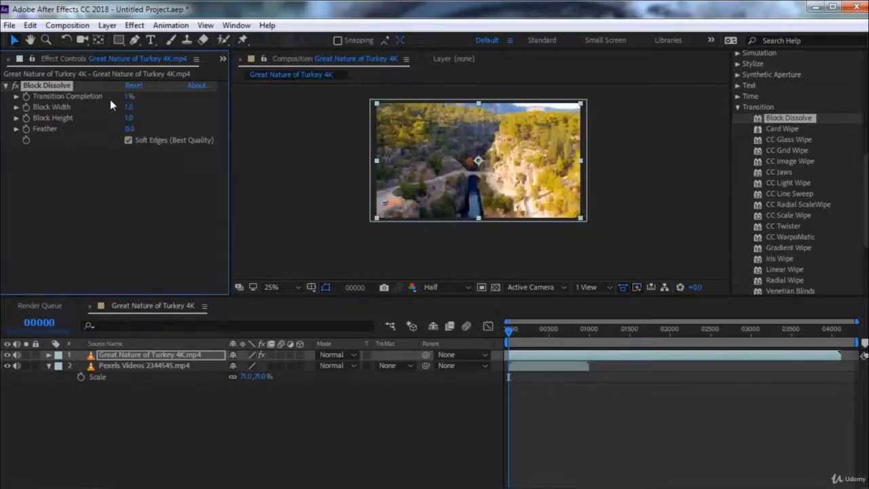
{"action": "left_click", "coordinate": [122, 97]}
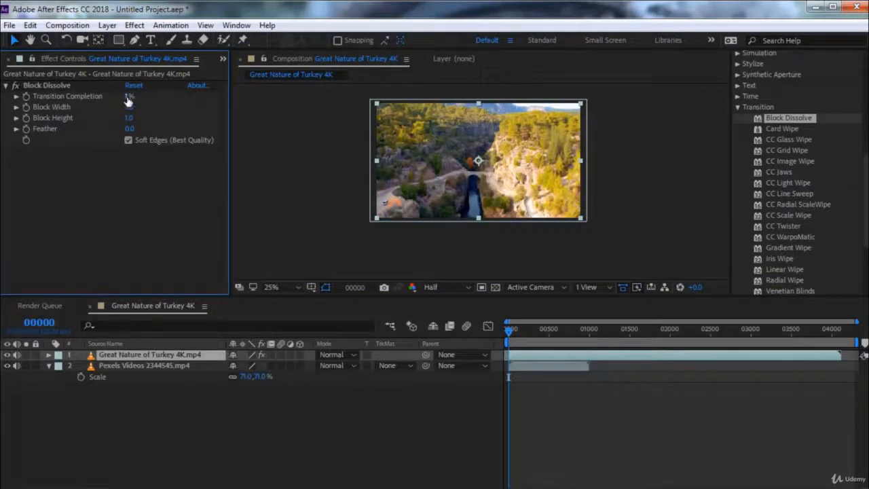
{"action": "left_click_drag", "start_coordinate": [128, 100], "coordinate": [123, 100]}
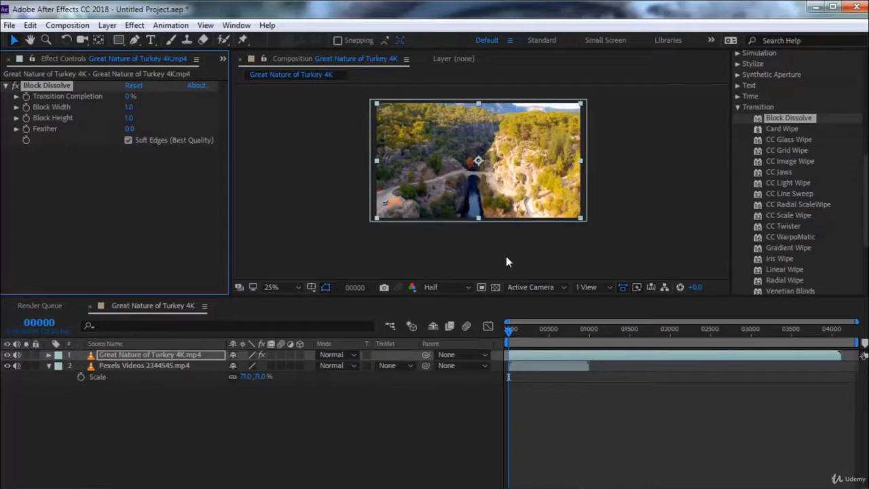
{"action": "scroll", "coordinate": [484, 174], "scroll_direction": "up", "scroll_amount": 1}
{"action": "left_click_drag", "start_coordinate": [485, 174], "coordinate": [478, 208]}
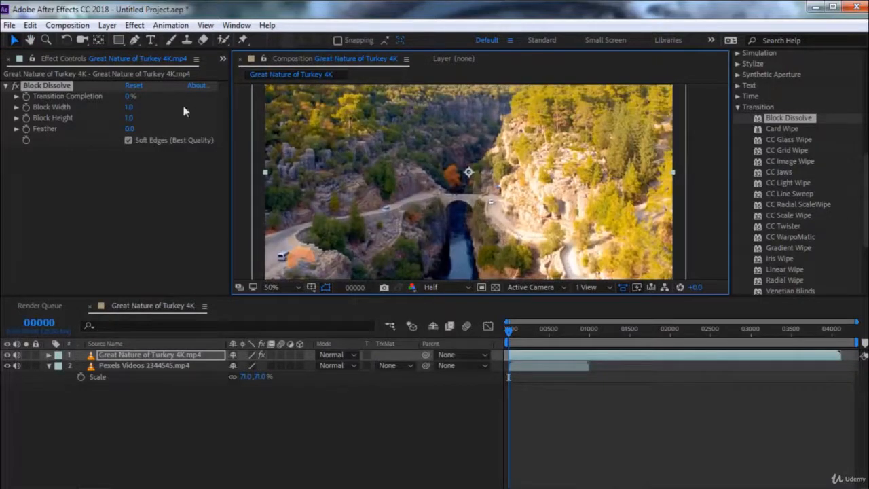
{"action": "mouse_move", "coordinate": [129, 97]}
{"action": "left_mouse_down"}
{"action": "mouse_move", "coordinate": [207, 98]}
{"action": "mouse_move", "coordinate": [141, 96]}
{"action": "left_mouse_up"}
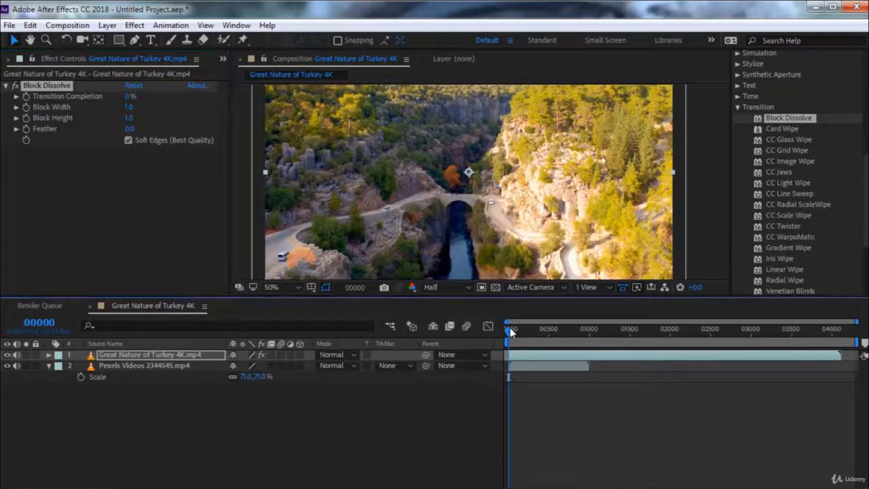
Step: Keyframe Block Dissolve's Transition Completion from 0% at frame 0 to 100% at frame 181
{"action": "left_click", "coordinate": [25, 97]}
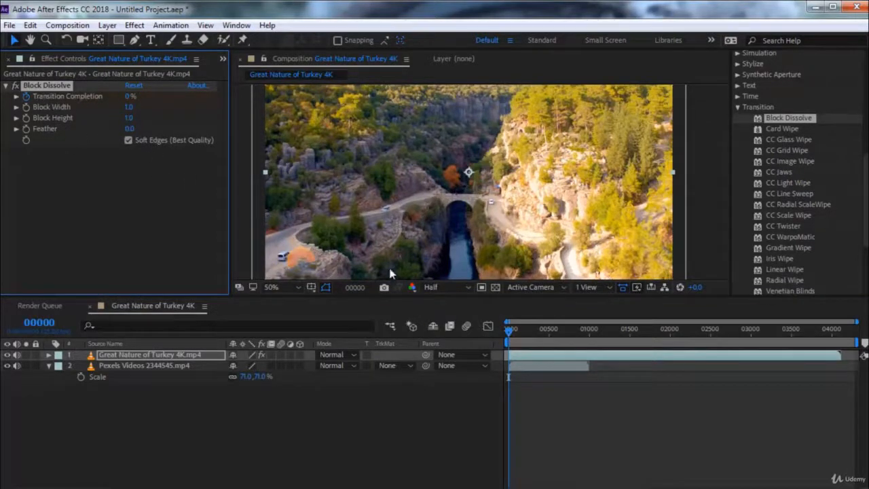
{"action": "left_click_drag", "start_coordinate": [509, 330], "coordinate": [523, 332]}
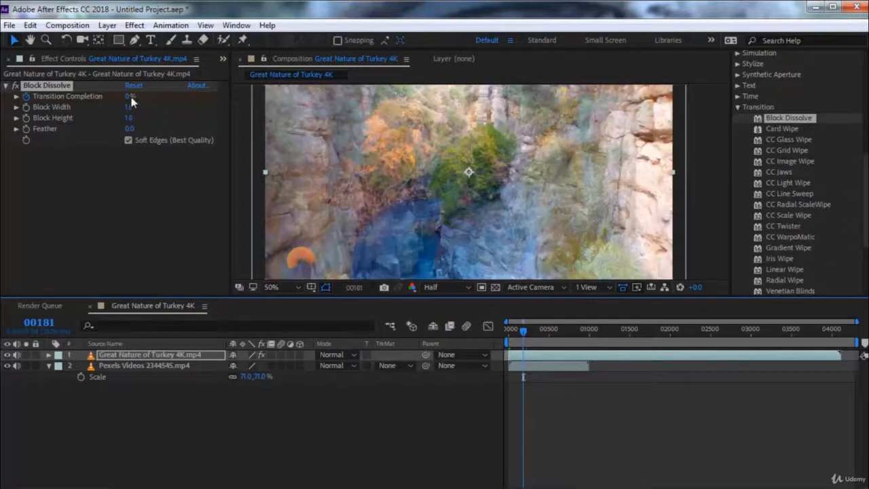
{"action": "left_click_drag", "start_coordinate": [130, 96], "coordinate": [291, 171]}
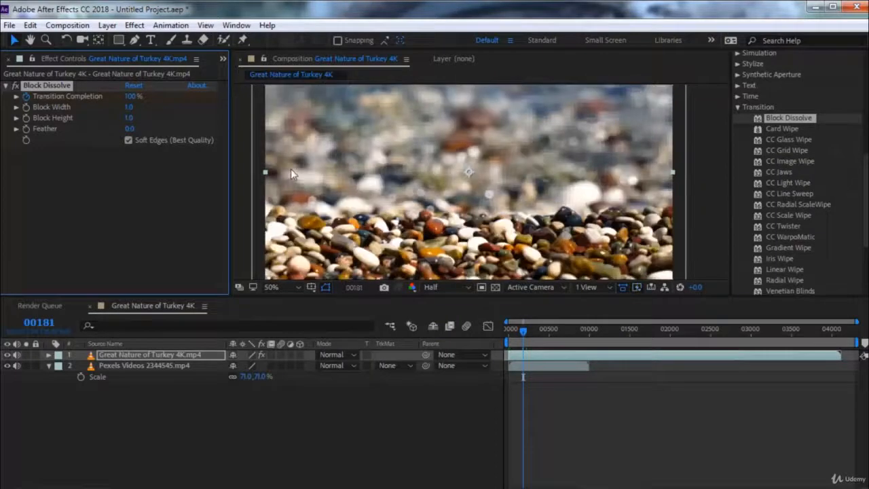
Step: End the work area at frame 181, preview the dissolve from the start, and stop at frame 55
{"action": "left_click_drag", "start_coordinate": [523, 331], "coordinate": [499, 332]}
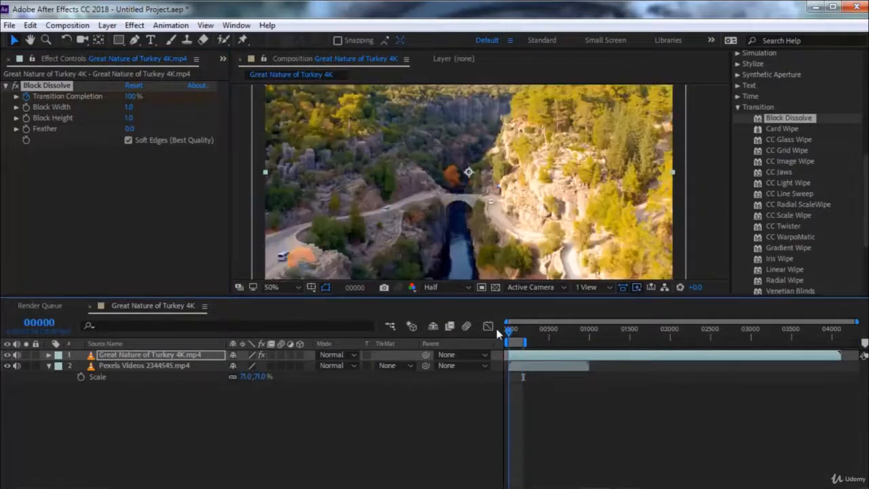
{"action": "key", "text": "space"}
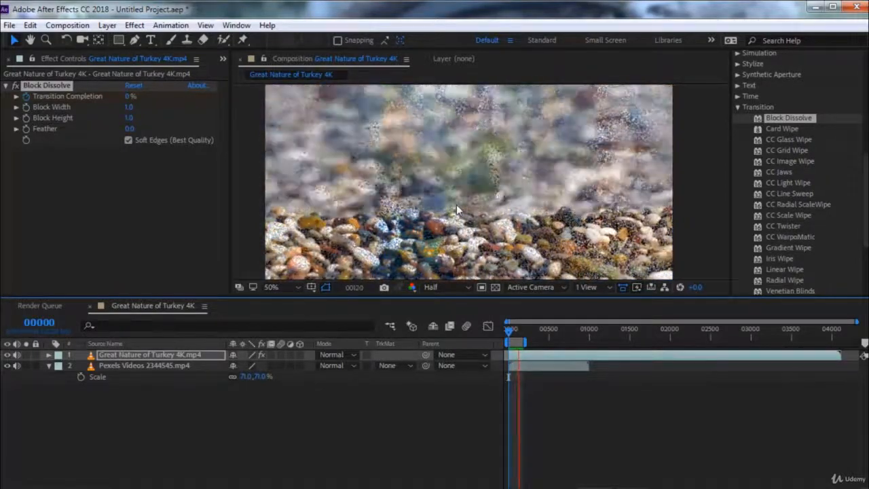
{"action": "left_click", "coordinate": [513, 330]}
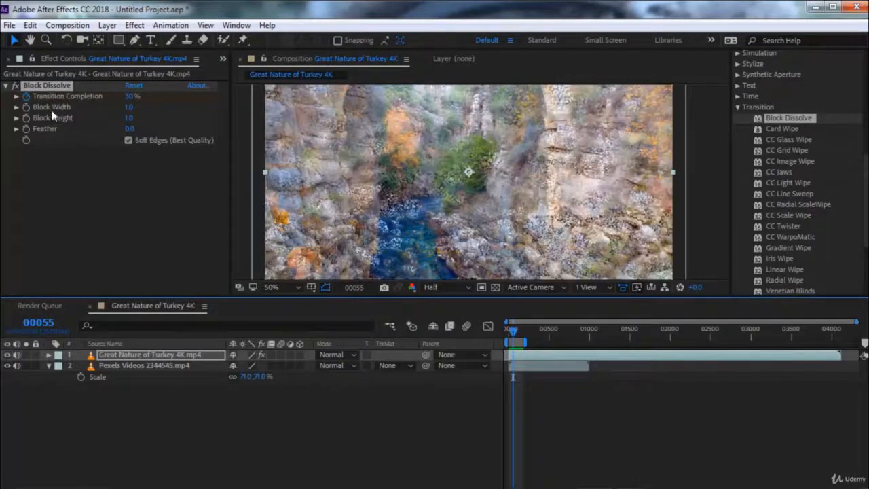
Step: Set the Block Dissolve's Block Width to 95 and preview the transition from frame 0
{"action": "left_click_drag", "start_coordinate": [130, 108], "coordinate": [187, 109]}
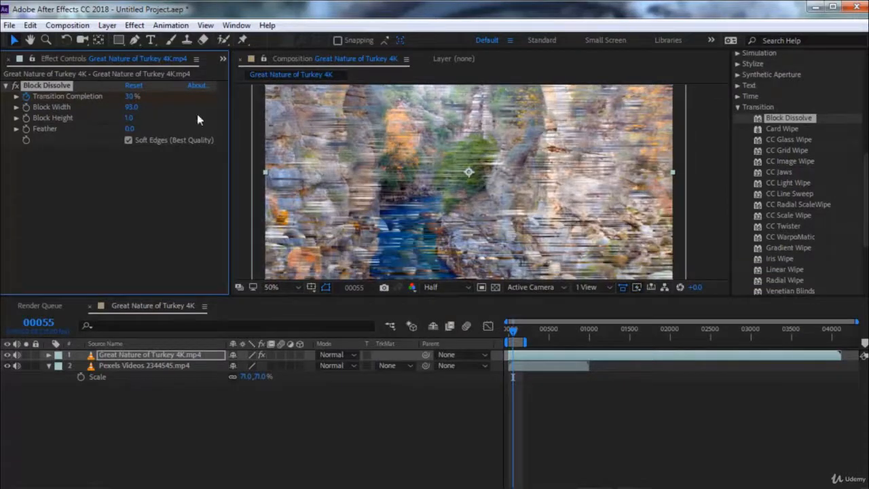
{"action": "left_click_drag", "start_coordinate": [514, 338], "coordinate": [503, 337]}
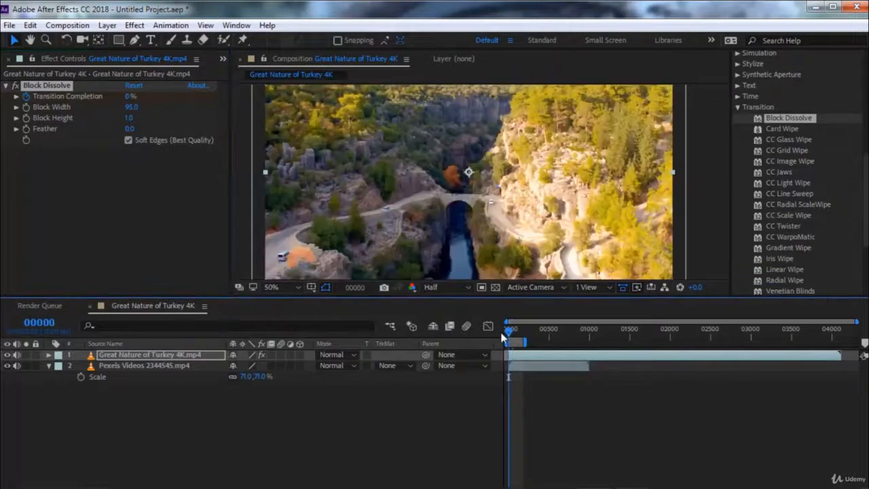
{"action": "key", "text": "space"}
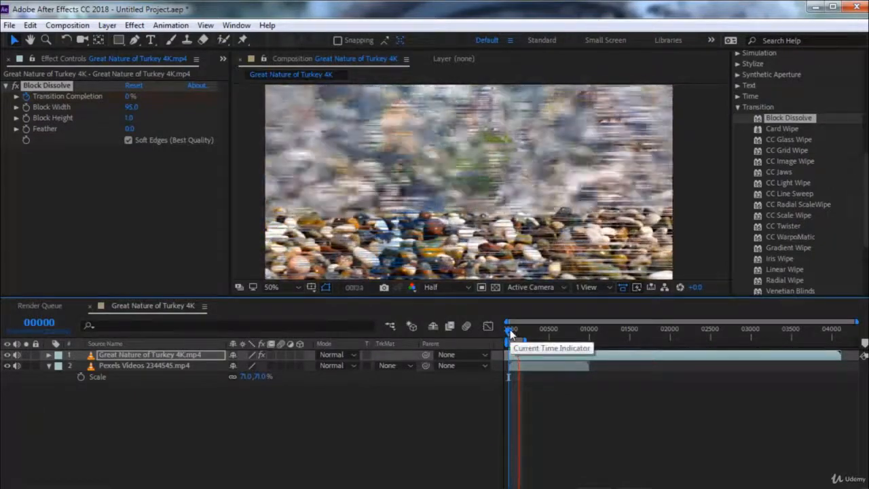
{"action": "key", "text": "space"}
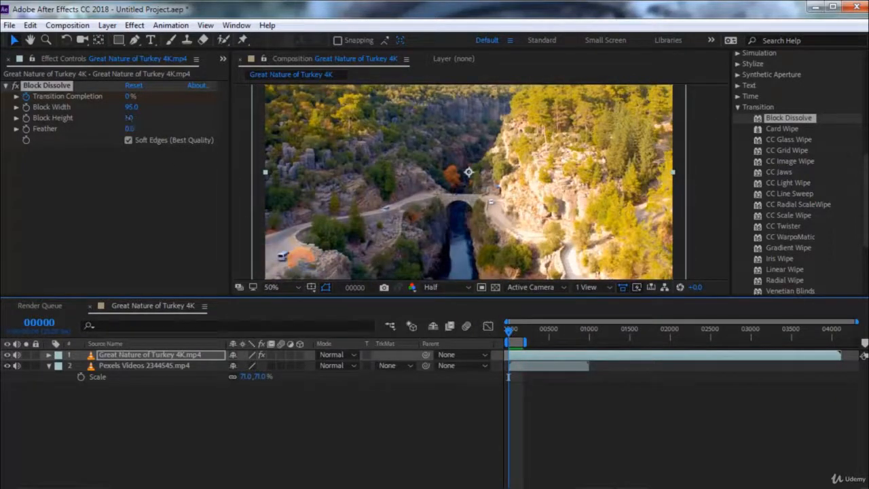
Step: Set the Block Dissolve's Block Height to 131 and preview the transition from frame 0
{"action": "left_click_drag", "start_coordinate": [129, 118], "coordinate": [226, 122]}
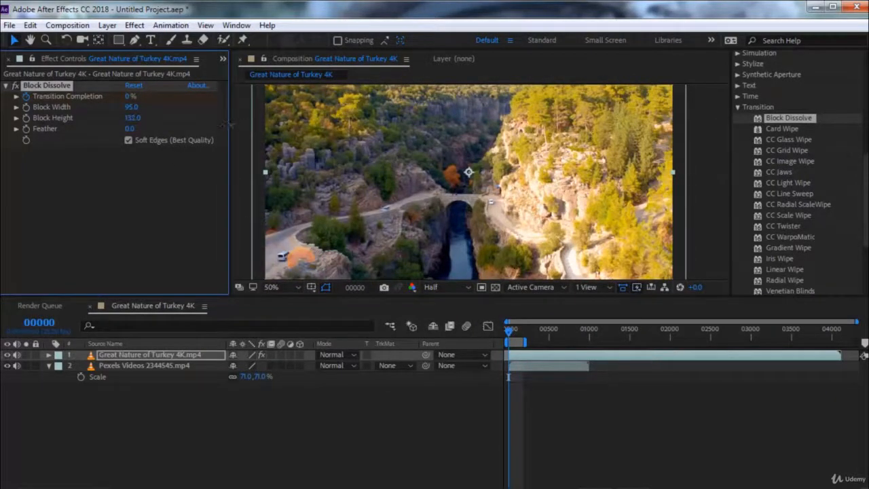
{"action": "left_click", "coordinate": [506, 336]}
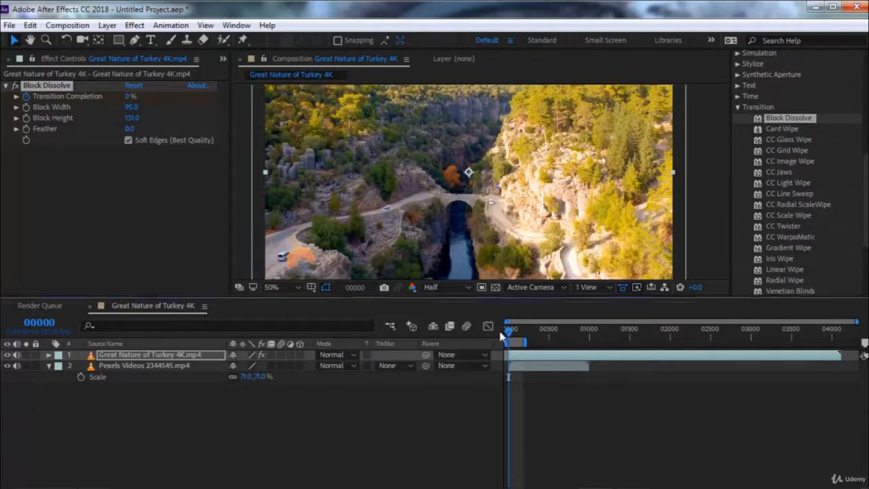
{"action": "key", "text": "space"}
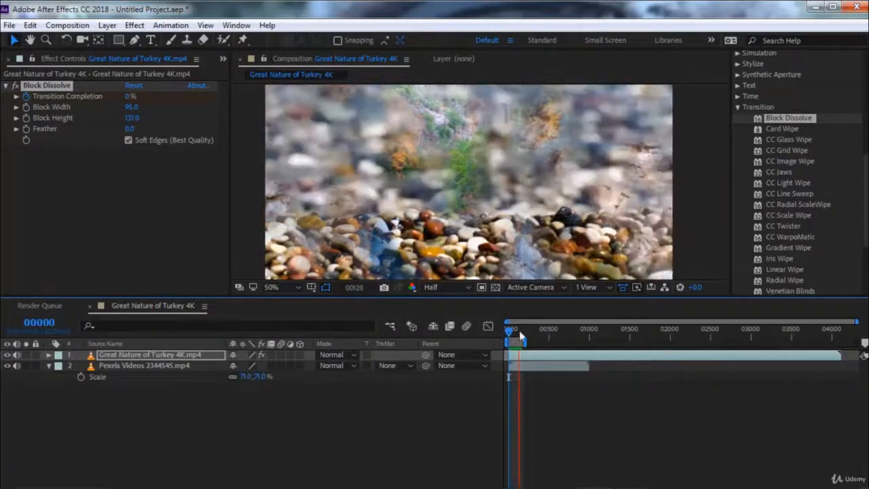
{"action": "key", "text": "space"}
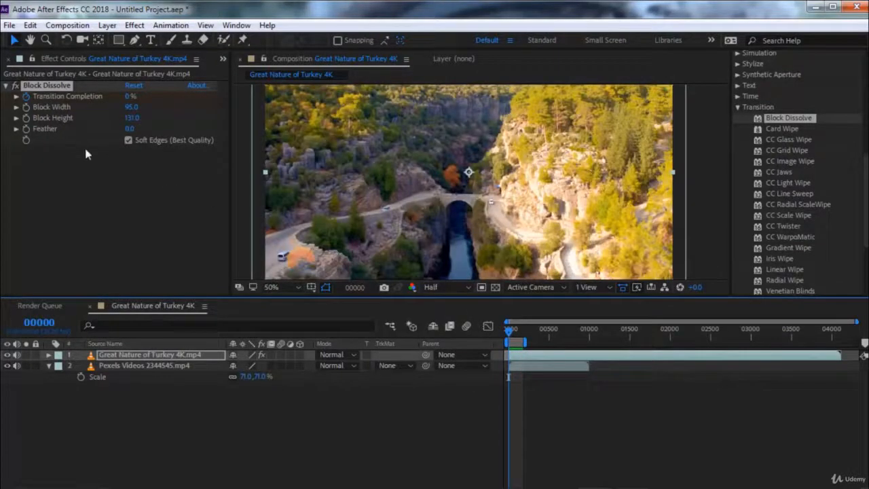
Step: Turn off Soft Edges (Best Quality) for Block Dissolve and preview the hard-edged blocks
{"action": "left_click", "coordinate": [127, 139]}
{"action": "left_click", "coordinate": [128, 140]}
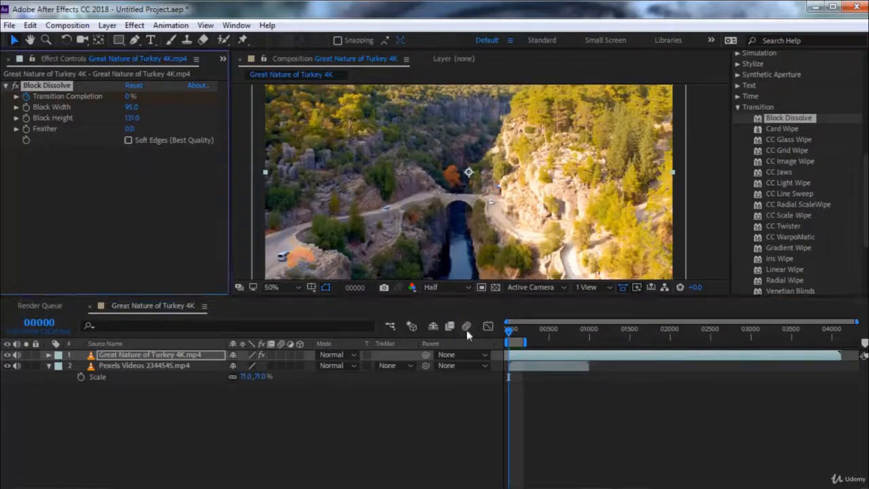
{"action": "left_click", "coordinate": [506, 337]}
{"action": "key", "text": "space"}
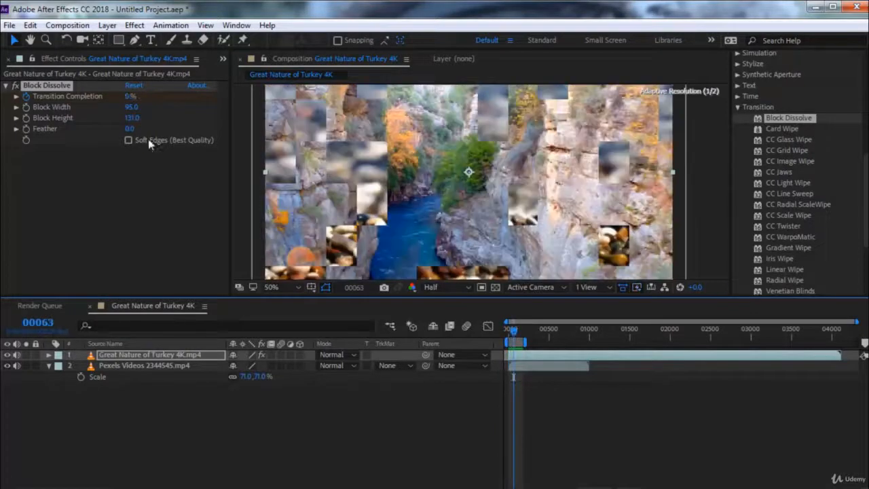
Step: Set the Block Dissolve's Feather to 20
{"action": "left_click", "coordinate": [136, 130]}
{"action": "type", "text": "20"}
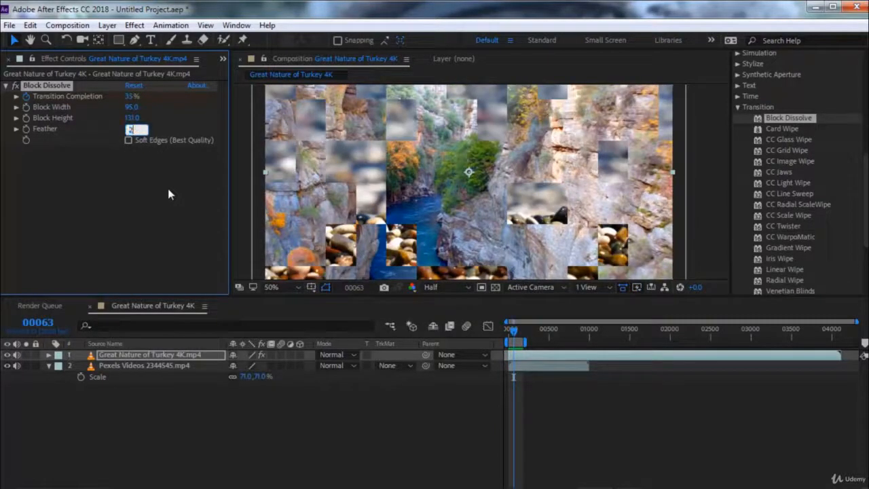
{"action": "key", "text": "Return"}
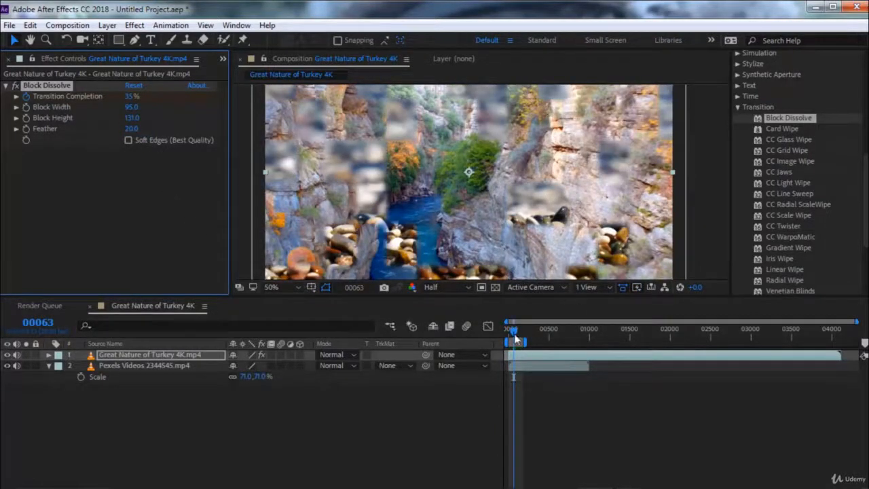
Step: Set the Block Dissolve's Feather to 5 and preview the transition from frame 0
{"action": "left_click", "coordinate": [131, 129]}
{"action": "type", "text": "5"}
{"action": "key", "text": "Return"}
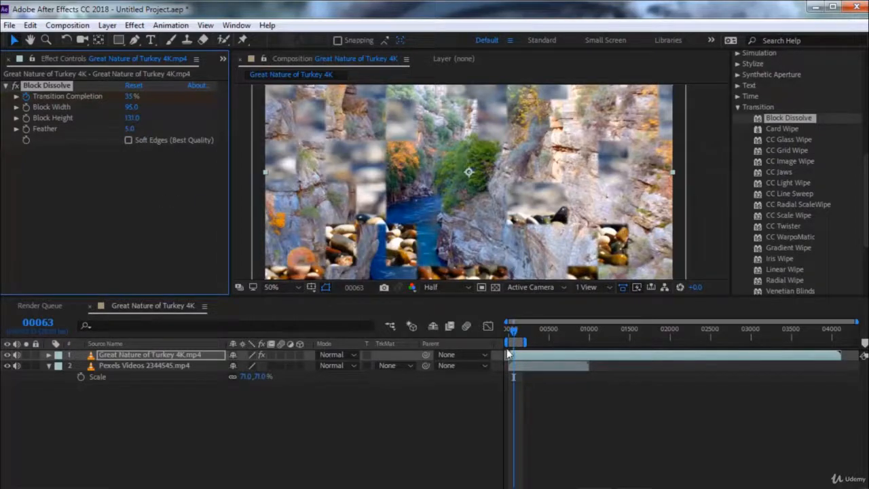
{"action": "left_click_drag", "start_coordinate": [513, 331], "coordinate": [475, 333]}
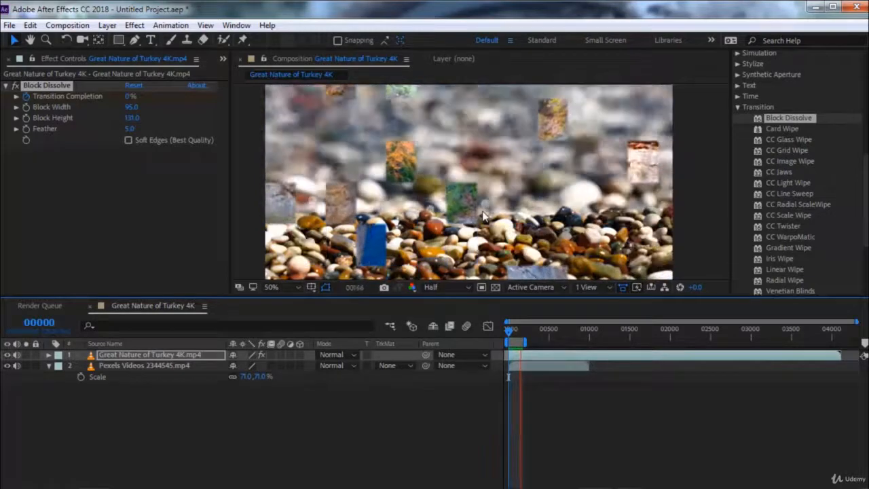
{"action": "key", "text": "space"}
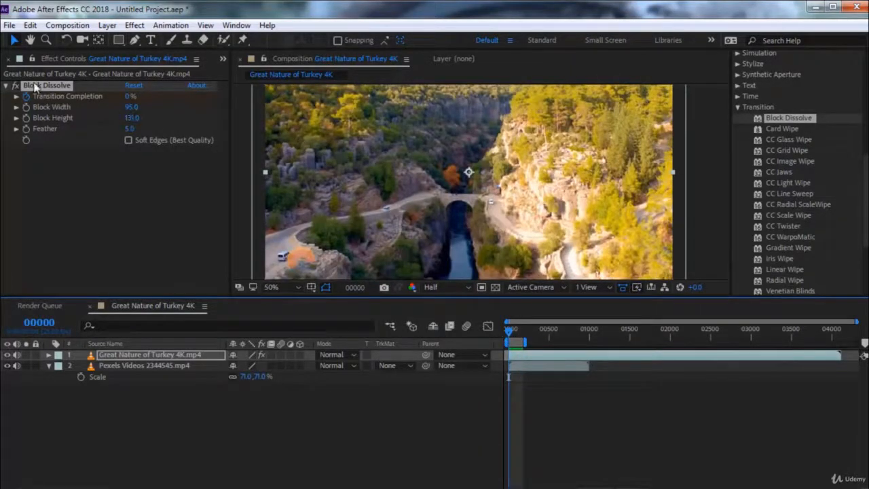
Step: Replace Block Dissolve with Card Wipe on the Great Nature of Turkey layer and set Transition Completion to 79%
{"action": "key", "text": "Delete"}
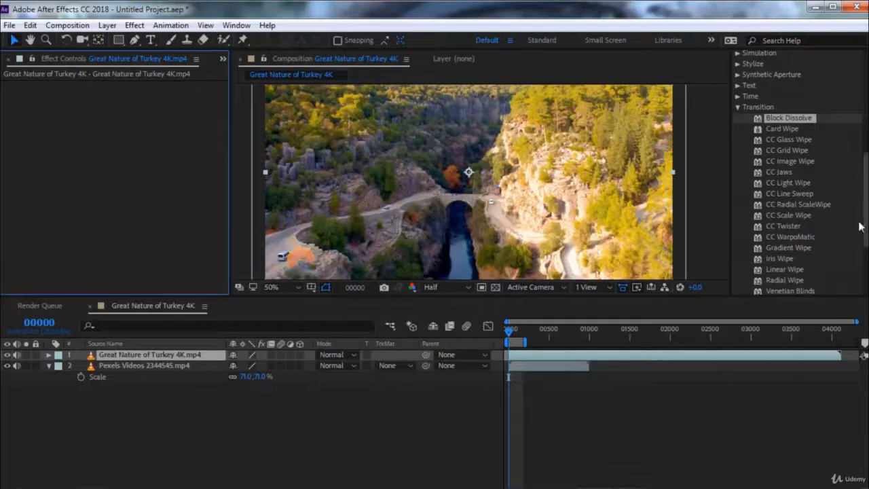
{"action": "double_click", "coordinate": [784, 129]}
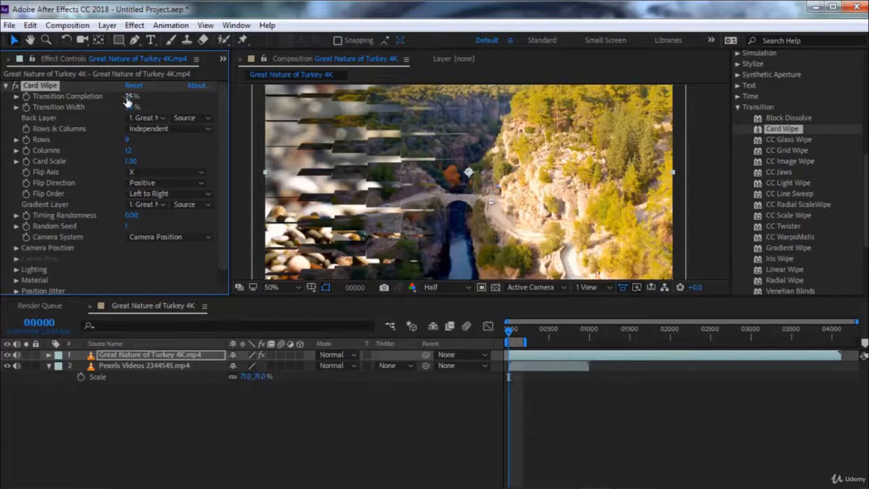
{"action": "left_click_drag", "start_coordinate": [129, 96], "coordinate": [106, 96]}
{"action": "left_click_drag", "start_coordinate": [96, 96], "coordinate": [131, 97]}
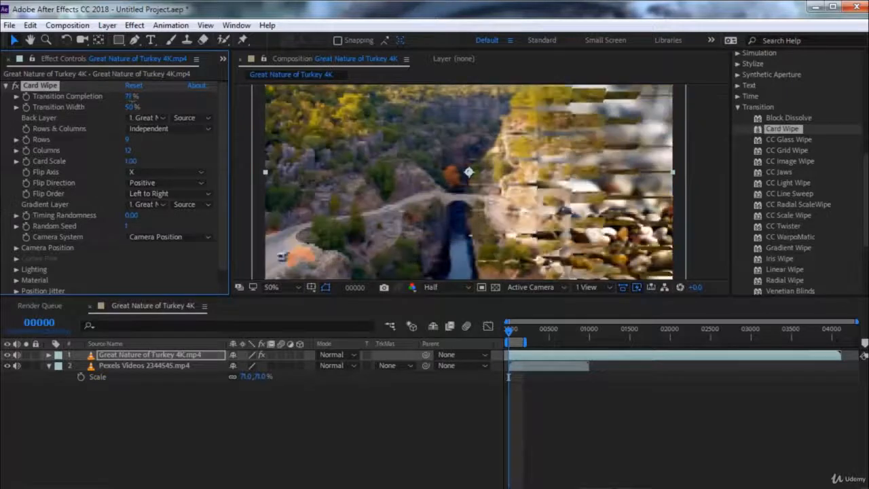
Step: Set Card Wipe's Back Layer to Pexels Videos 2344545.mp4 and test the wipe at 41% Transition Completion
{"action": "left_click", "coordinate": [148, 119]}
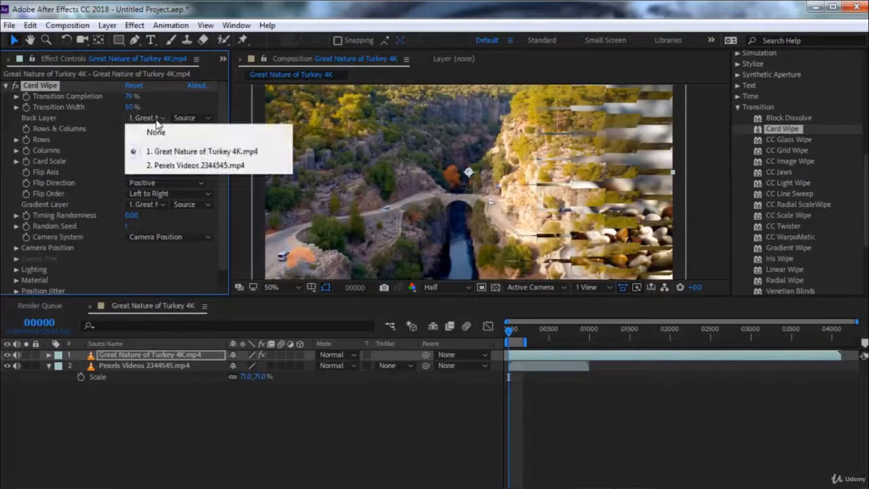
{"action": "left_click", "coordinate": [165, 166]}
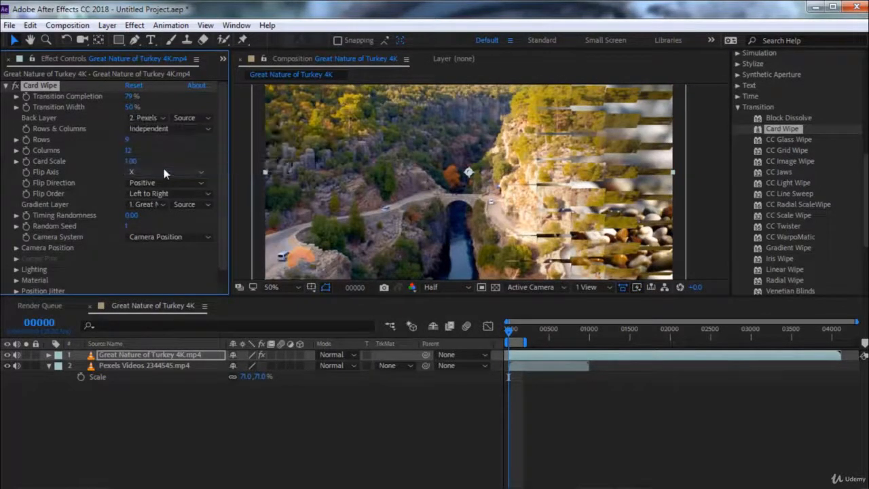
{"action": "mouse_move", "coordinate": [131, 98]}
{"action": "left_mouse_down"}
{"action": "mouse_move", "coordinate": [85, 99]}
{"action": "mouse_move", "coordinate": [129, 102]}
{"action": "mouse_move", "coordinate": [95, 106]}
{"action": "mouse_move", "coordinate": [116, 107]}
{"action": "left_mouse_up"}
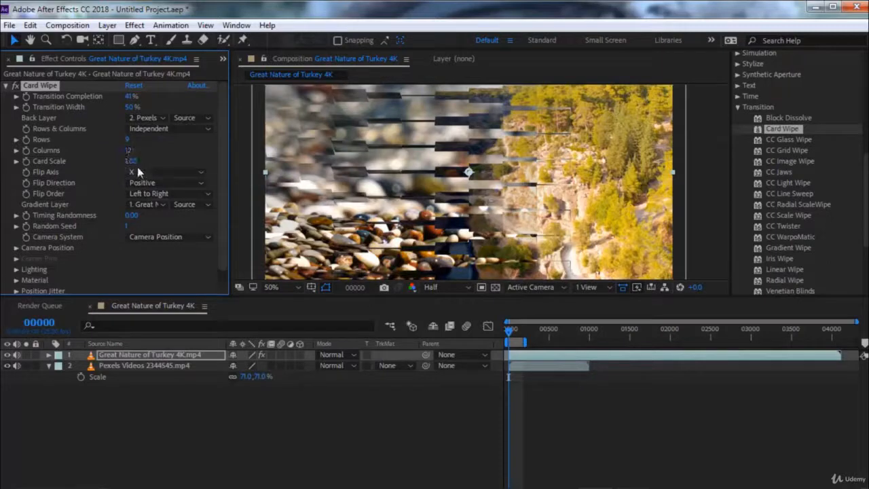
Step: Test Card Wipe's Transition Completion with a Card Scale of 1.85, and remove the effect from the layer
{"action": "left_click_drag", "start_coordinate": [130, 161], "coordinate": [168, 154]}
{"action": "left_click_drag", "start_coordinate": [129, 96], "coordinate": [89, 93]}
{"action": "left_click", "coordinate": [47, 86]}
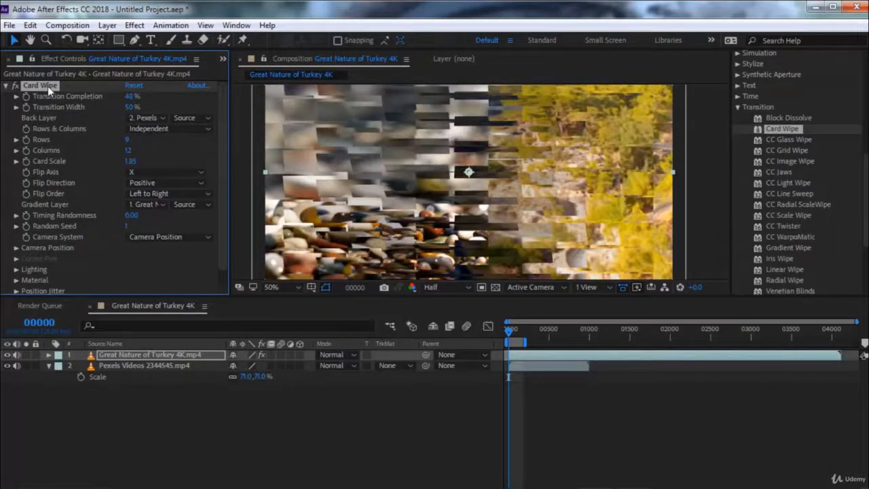
{"action": "key", "text": "Delete"}
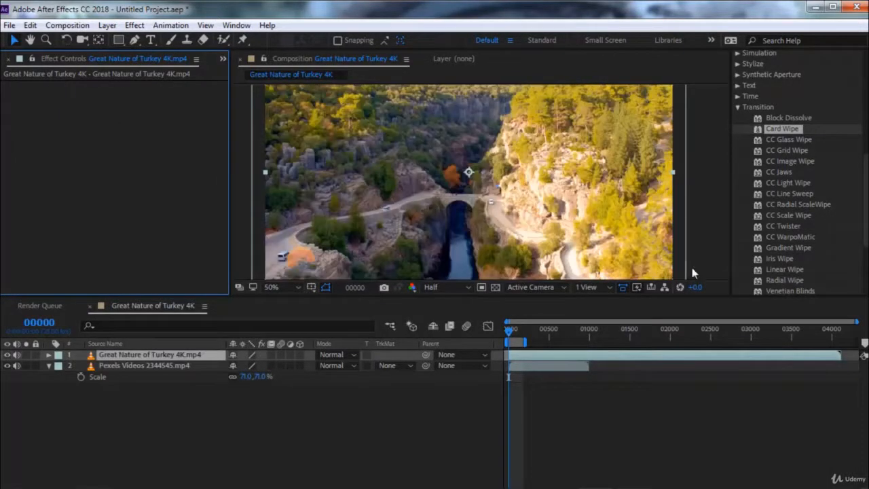
Step: Apply CC Glass Wipe to the Great Nature of Turkey layer, try its Completion and return it to 0%
{"action": "left_click", "coordinate": [784, 139]}
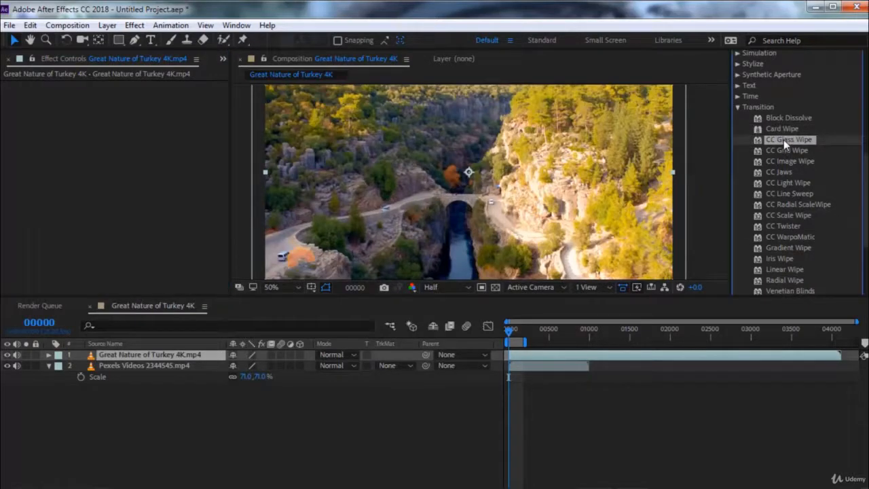
{"action": "left_click_drag", "start_coordinate": [784, 139], "coordinate": [563, 153]}
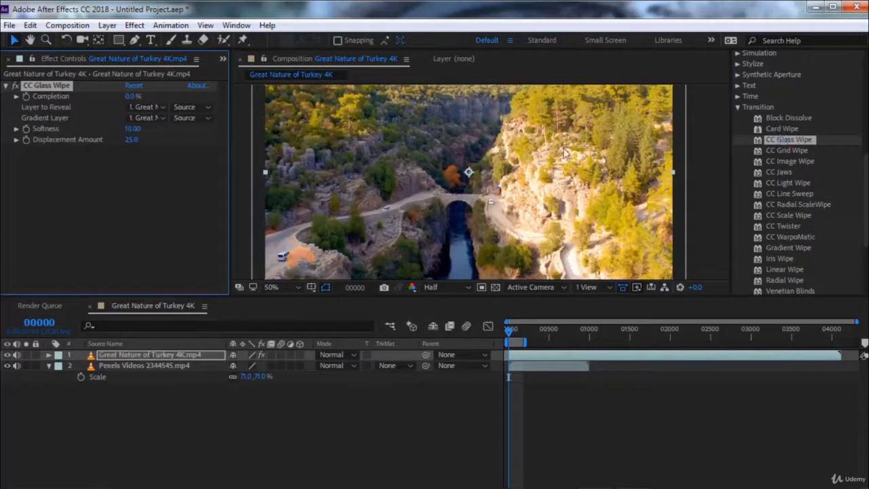
{"action": "mouse_move", "coordinate": [142, 96]}
{"action": "left_mouse_down"}
{"action": "mouse_move", "coordinate": [179, 98]}
{"action": "mouse_move", "coordinate": [143, 100]}
{"action": "left_mouse_up"}
{"action": "left_click", "coordinate": [139, 97]}
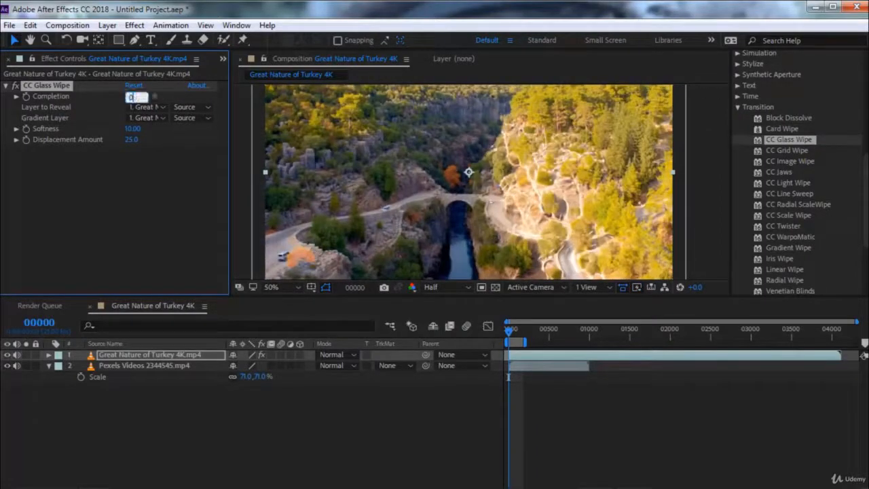
{"action": "key", "text": "Return"}
Step: Test CC Glass Wipe's Completion with Pexels Videos 2344545.mp4 as the Layer to Reveal, and remove the effect
{"action": "left_click", "coordinate": [158, 107]}
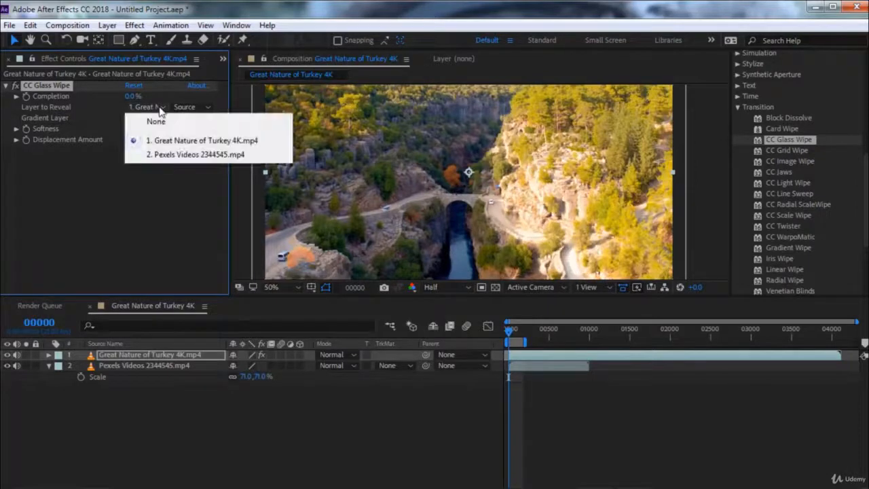
{"action": "left_click", "coordinate": [166, 155]}
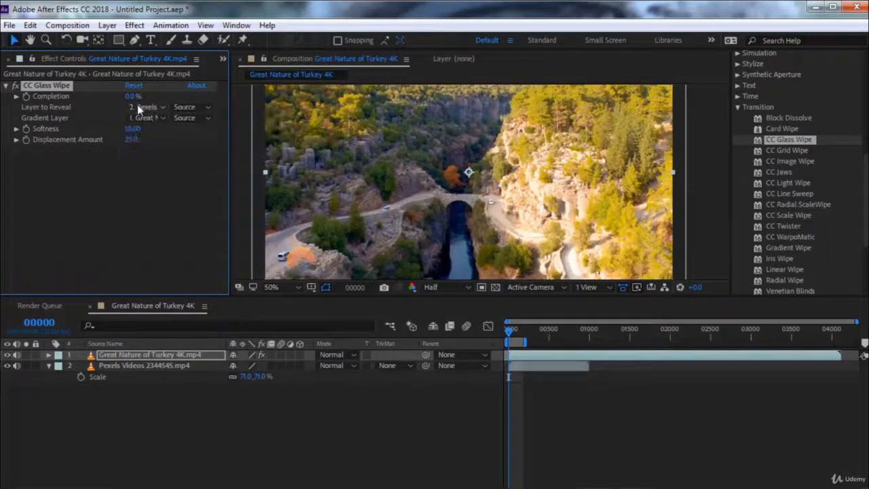
{"action": "left_click_drag", "start_coordinate": [131, 98], "coordinate": [207, 106]}
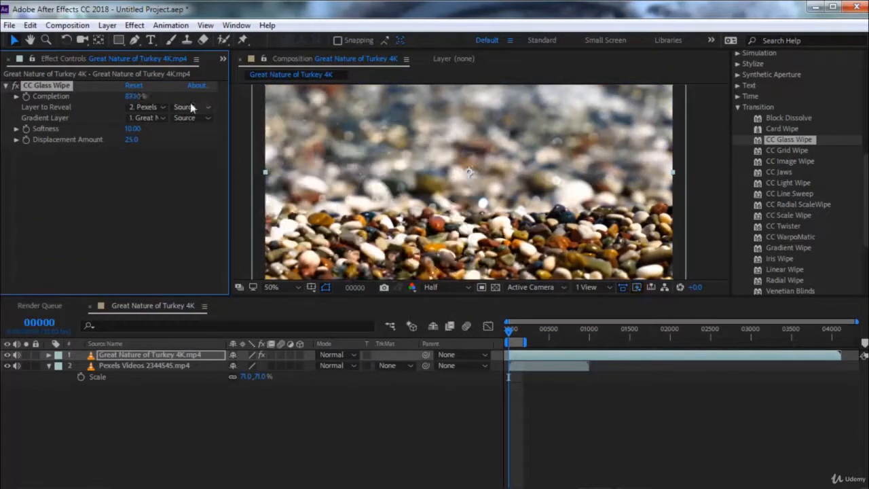
{"action": "key", "text": "Delete"}
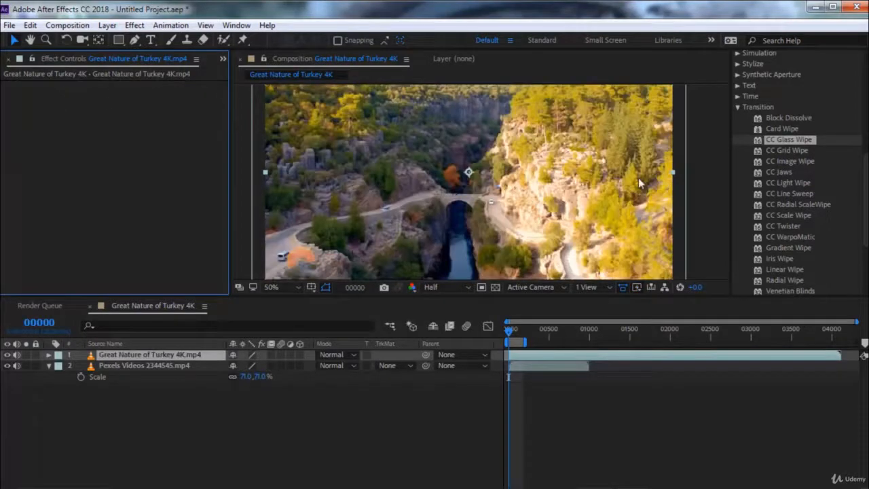
Step: Apply CC Grid Wipe at 34% Completion and try different Center positions, ending near 642, 370
{"action": "double_click", "coordinate": [782, 152]}
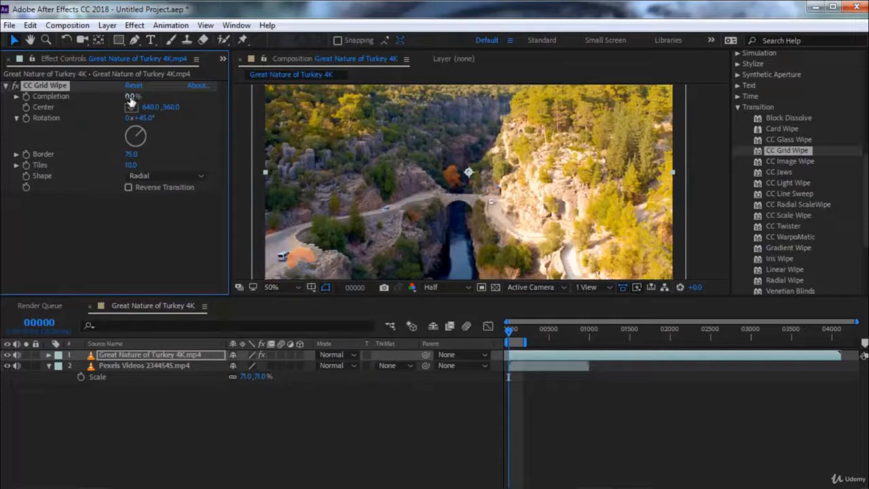
{"action": "mouse_move", "coordinate": [132, 96]}
{"action": "left_mouse_down"}
{"action": "mouse_move", "coordinate": [157, 95]}
{"action": "mouse_move", "coordinate": [113, 96]}
{"action": "mouse_move", "coordinate": [133, 96]}
{"action": "left_mouse_up"}
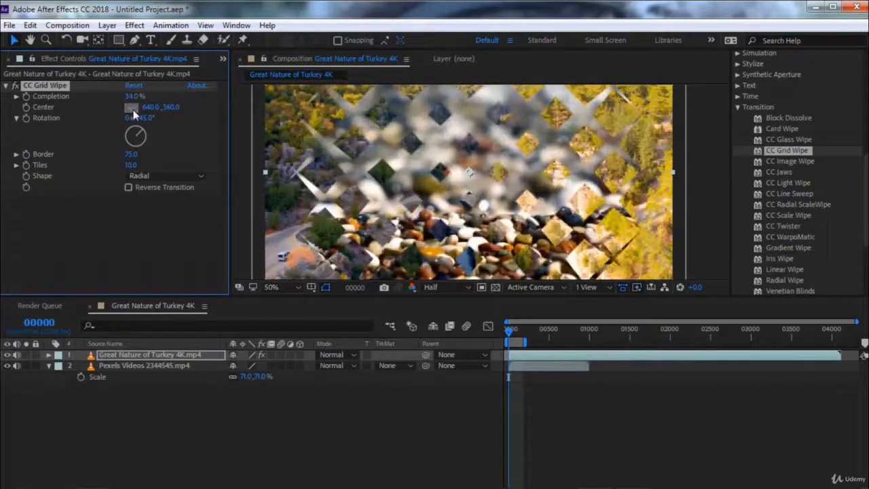
{"action": "left_click", "coordinate": [561, 166]}
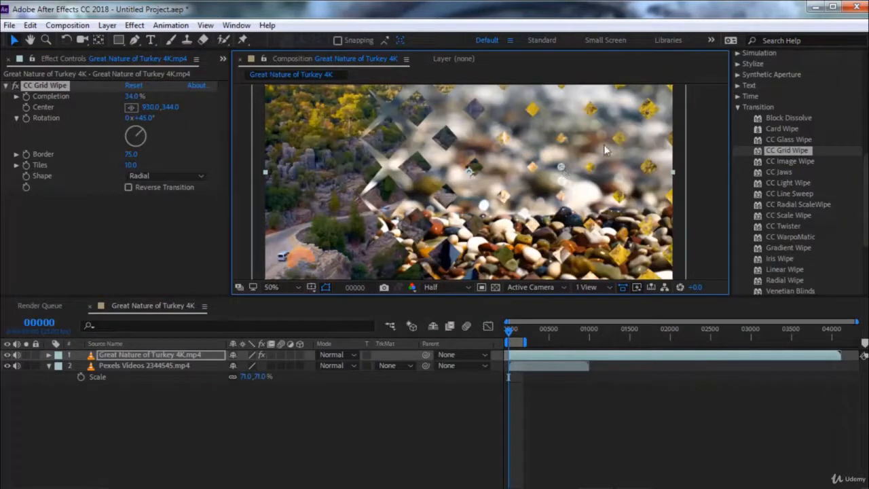
{"action": "left_click_drag", "start_coordinate": [560, 166], "coordinate": [470, 178]}
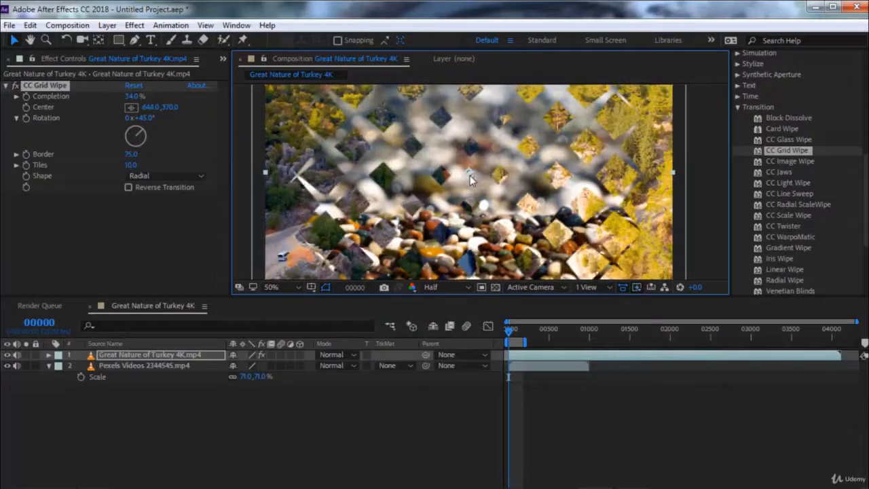
Step: Test CC Grid Wipe with Rotation 202°, Border about 80, Tiles about 14 and a higher Completion, and remove the effect
{"action": "left_click_drag", "start_coordinate": [141, 136], "coordinate": [163, 171]}
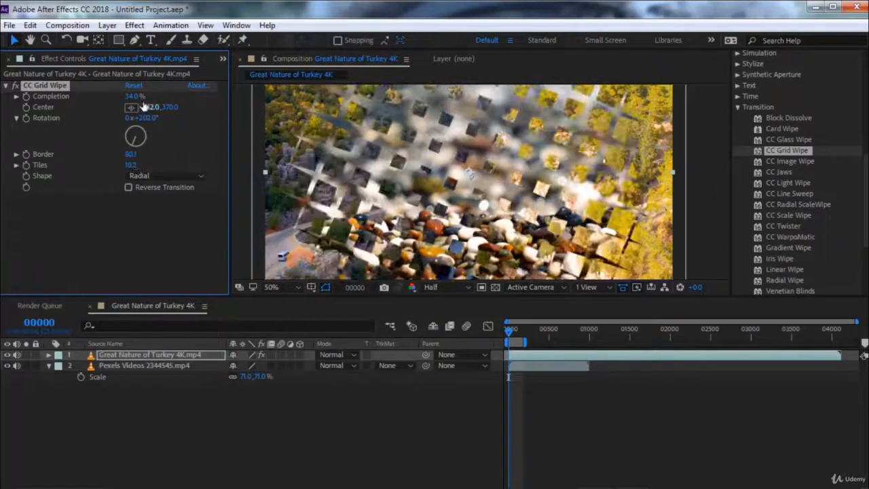
{"action": "mouse_move", "coordinate": [134, 98]}
{"action": "left_mouse_down"}
{"action": "mouse_move", "coordinate": [167, 98]}
{"action": "mouse_move", "coordinate": [113, 99]}
{"action": "mouse_move", "coordinate": [147, 98]}
{"action": "left_mouse_up"}
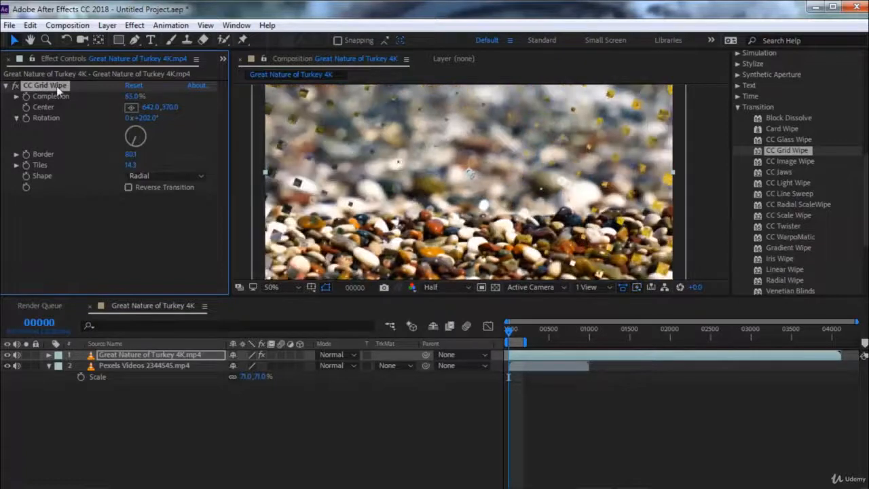
{"action": "key", "text": "Delete"}
Step: Apply CC Image Wipe, try different Completion and Border Softness values, and remove the effect
{"action": "double_click", "coordinate": [780, 162]}
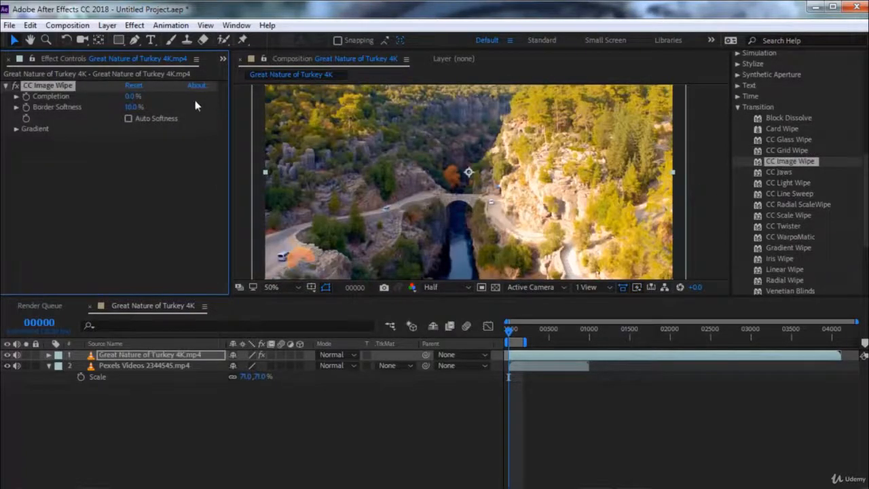
{"action": "mouse_move", "coordinate": [127, 99]}
{"action": "left_mouse_down"}
{"action": "mouse_move", "coordinate": [188, 96]}
{"action": "mouse_move", "coordinate": [125, 96]}
{"action": "mouse_move", "coordinate": [121, 106]}
{"action": "left_mouse_up"}
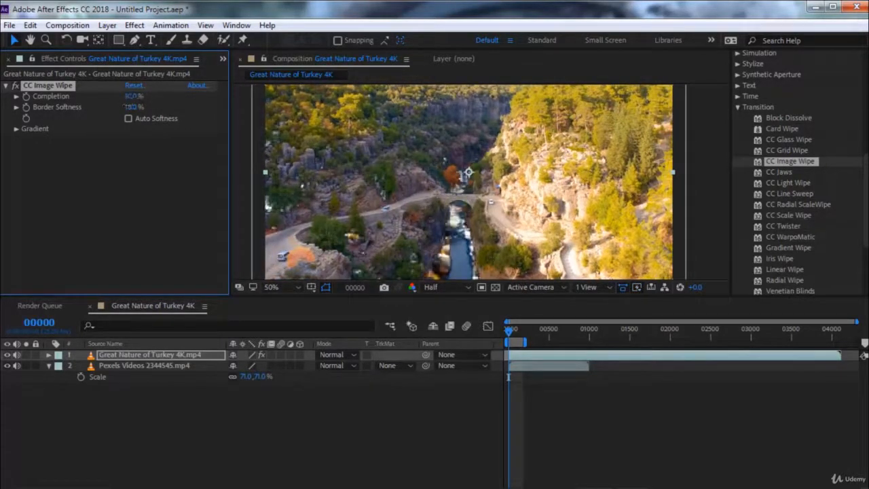
{"action": "left_click_drag", "start_coordinate": [131, 106], "coordinate": [109, 102]}
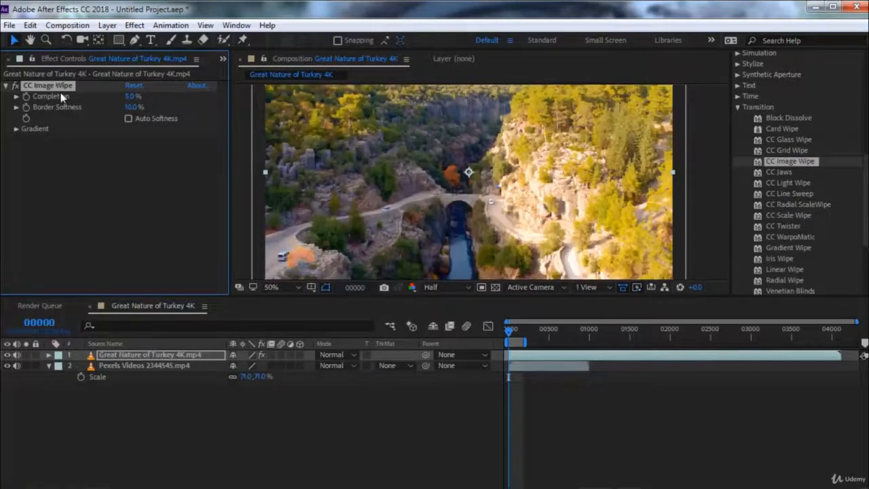
{"action": "key", "text": "Delete"}
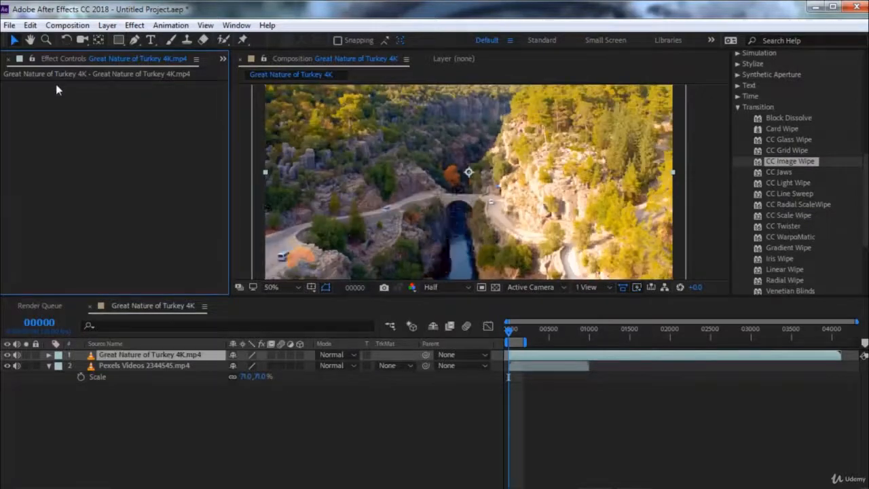
Step: Apply CC Jaws to the Great Nature of Turkey layer and set its Completion to 37%
{"action": "left_click", "coordinate": [781, 172]}
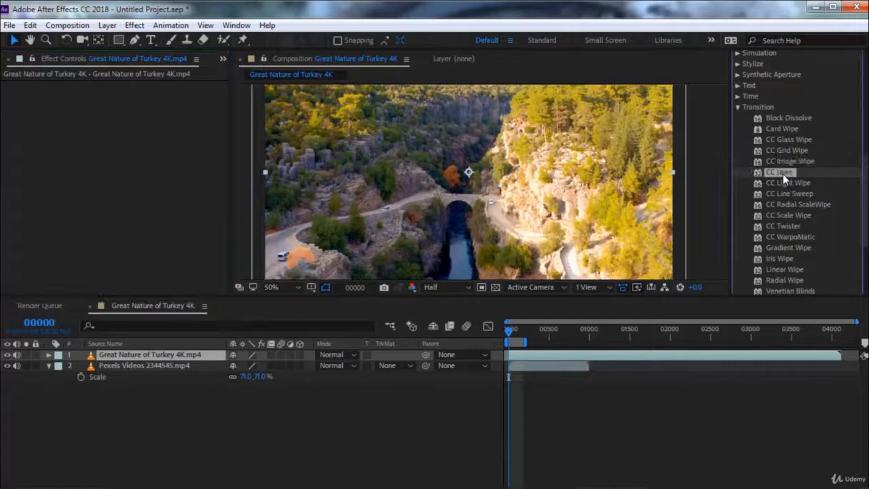
{"action": "double_click", "coordinate": [783, 174]}
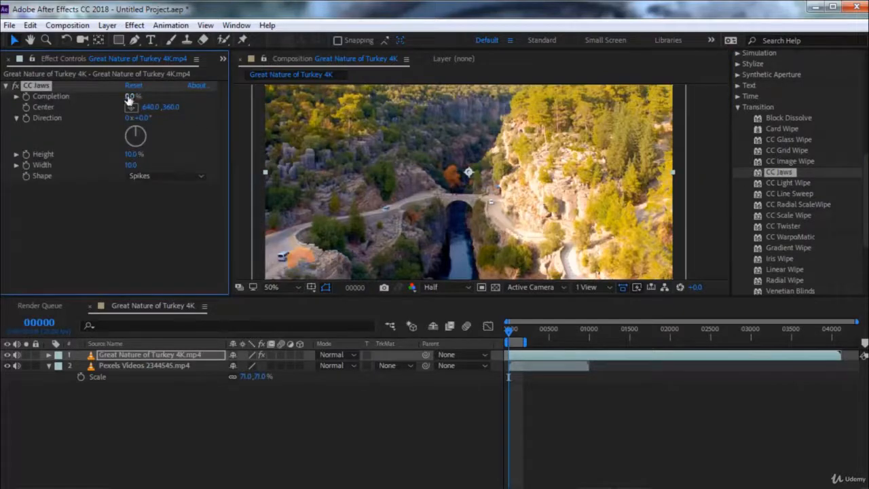
{"action": "left_click_drag", "start_coordinate": [128, 96], "coordinate": [148, 99]}
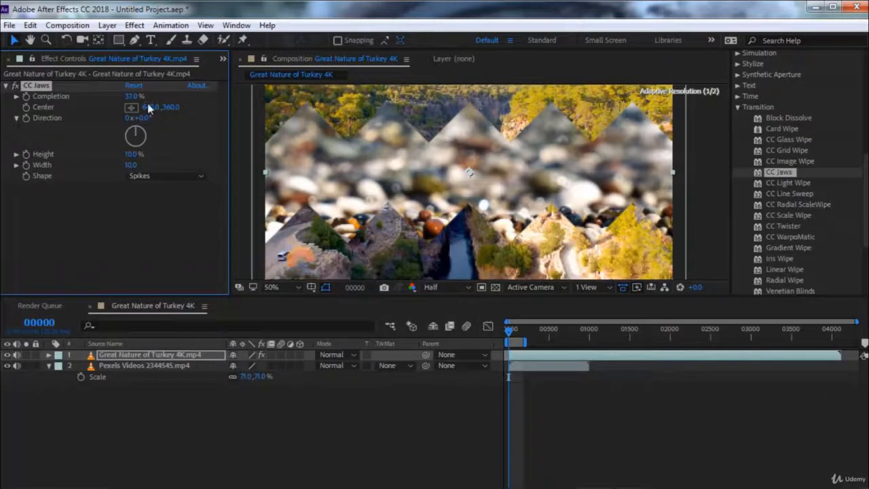
Step: Test CC Jaws with Direction 154°, Height 15%, Width 7.5, the RoboJaw, Block and Waves shapes and 24% Completion, and remove the effect
{"action": "left_click_drag", "start_coordinate": [136, 133], "coordinate": [169, 157]}
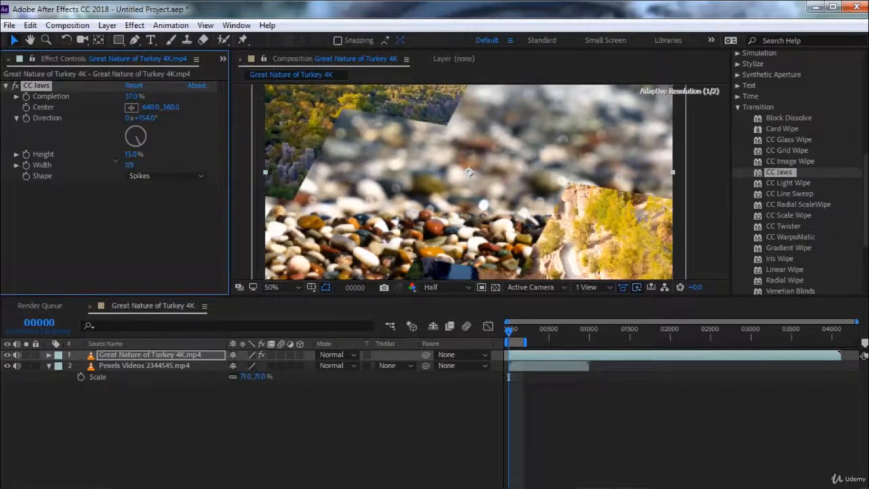
{"action": "left_click", "coordinate": [166, 175]}
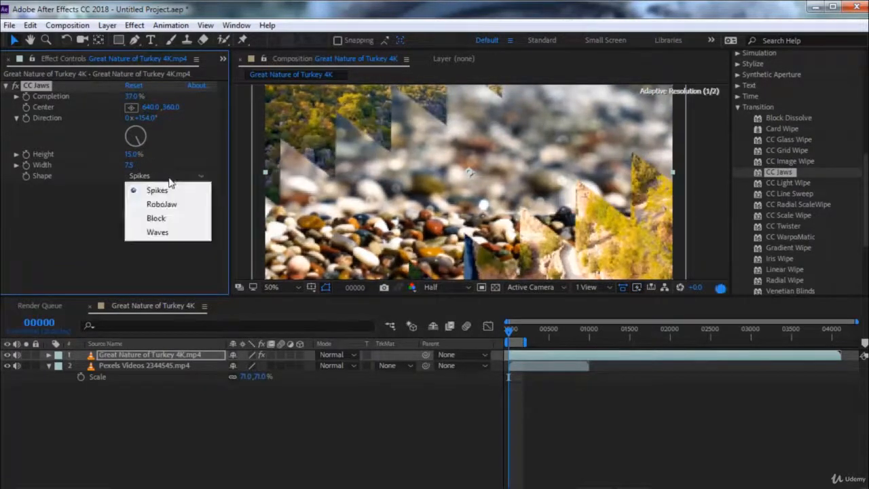
{"action": "left_click", "coordinate": [161, 204]}
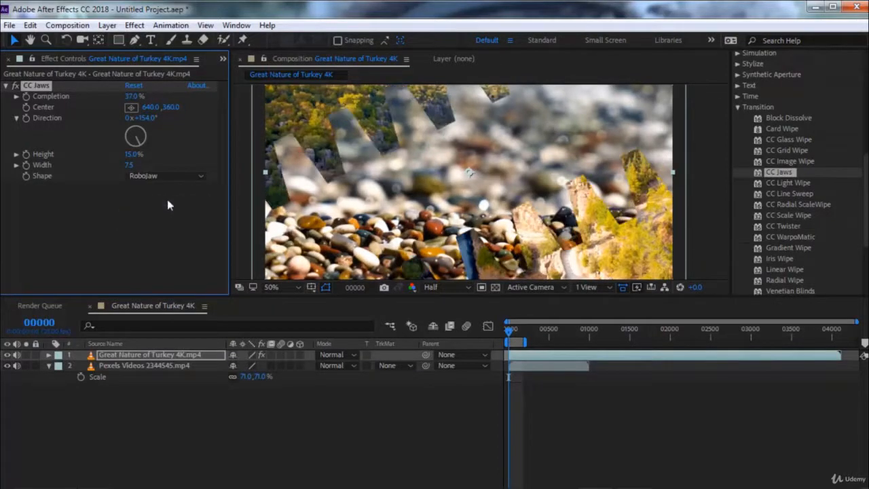
{"action": "left_click", "coordinate": [170, 178]}
{"action": "left_click", "coordinate": [175, 218]}
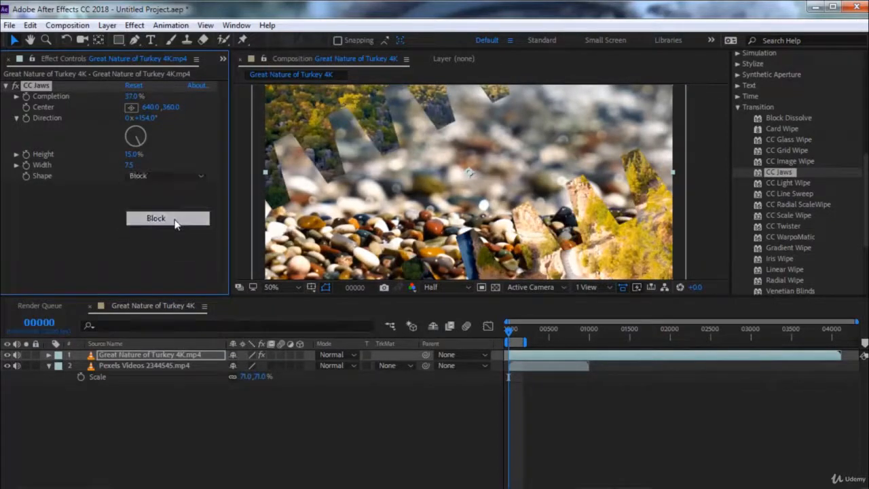
{"action": "left_click", "coordinate": [170, 178]}
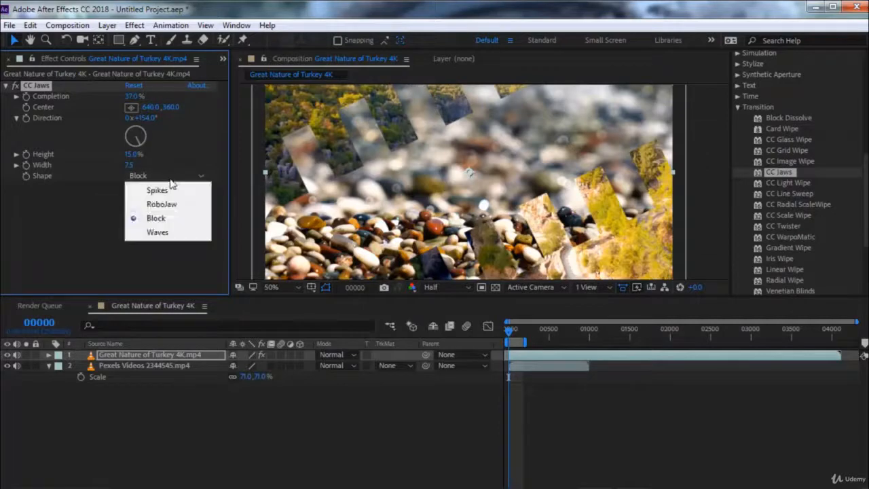
{"action": "left_click", "coordinate": [167, 232]}
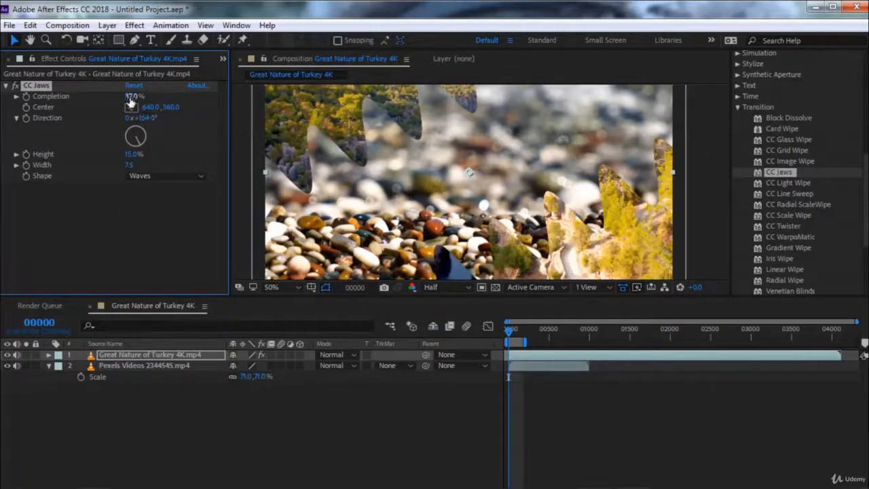
{"action": "mouse_move", "coordinate": [130, 102]}
{"action": "left_mouse_down"}
{"action": "mouse_move", "coordinate": [146, 102]}
{"action": "mouse_move", "coordinate": [119, 95]}
{"action": "left_mouse_up"}
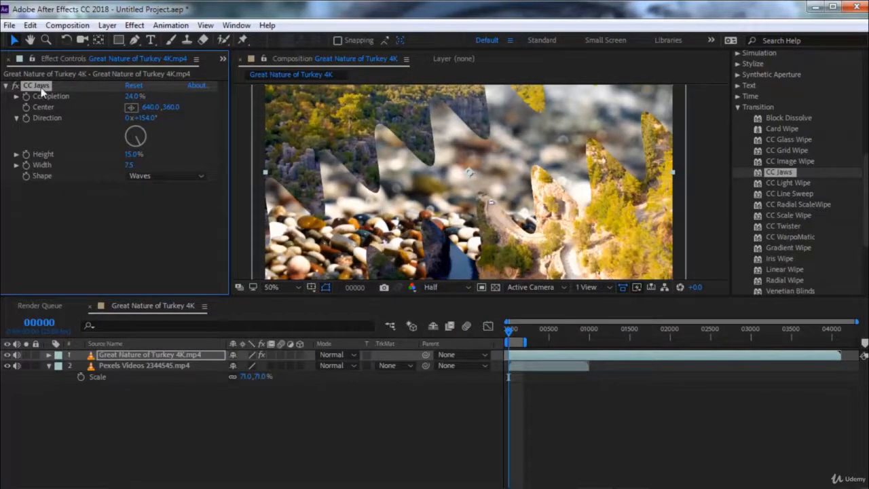
{"action": "key", "text": "Delete"}
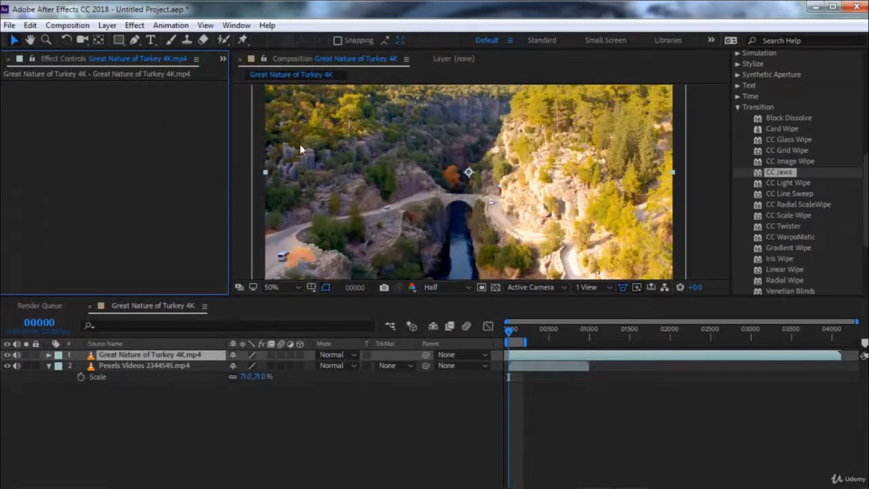
Step: Apply CC Light Wipe to the Great Nature of Turkey layer, vary its Completion between 0% and 100%, and remove the effect
{"action": "left_click", "coordinate": [790, 183]}
{"action": "double_click", "coordinate": [790, 183]}
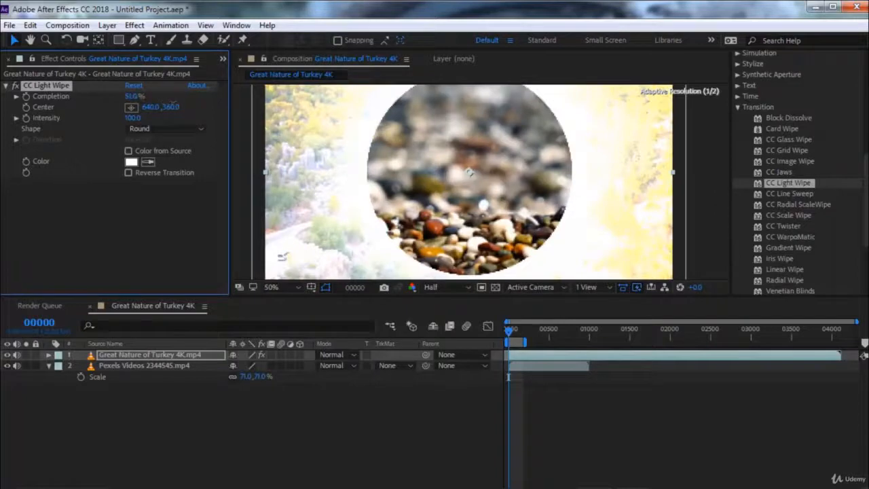
{"action": "left_click_drag", "start_coordinate": [173, 101], "coordinate": [133, 106]}
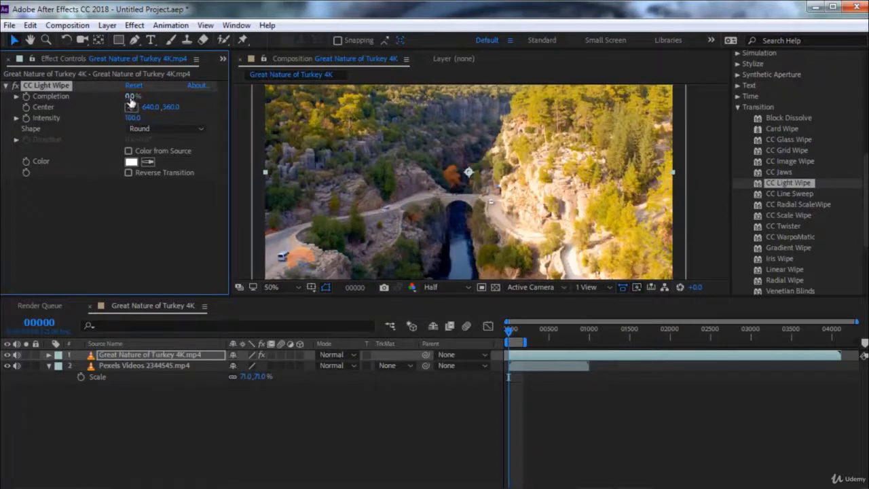
{"action": "left_click_drag", "start_coordinate": [131, 97], "coordinate": [201, 103]}
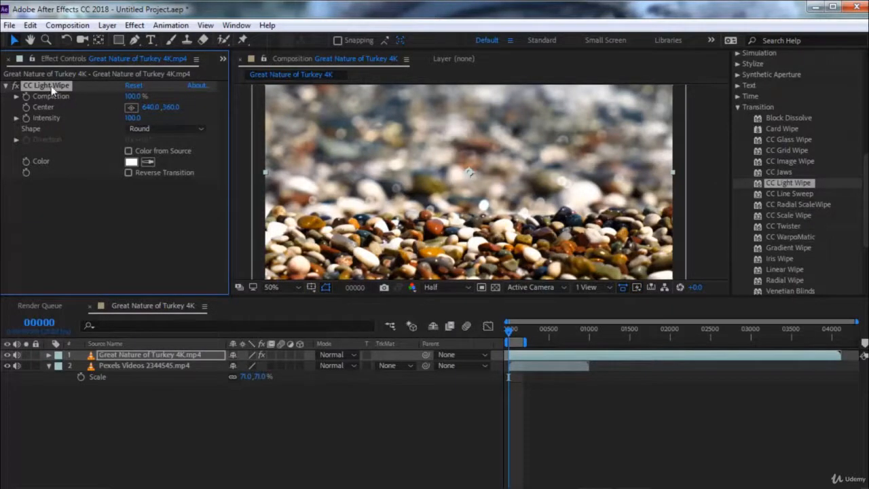
{"action": "key", "text": "Delete"}
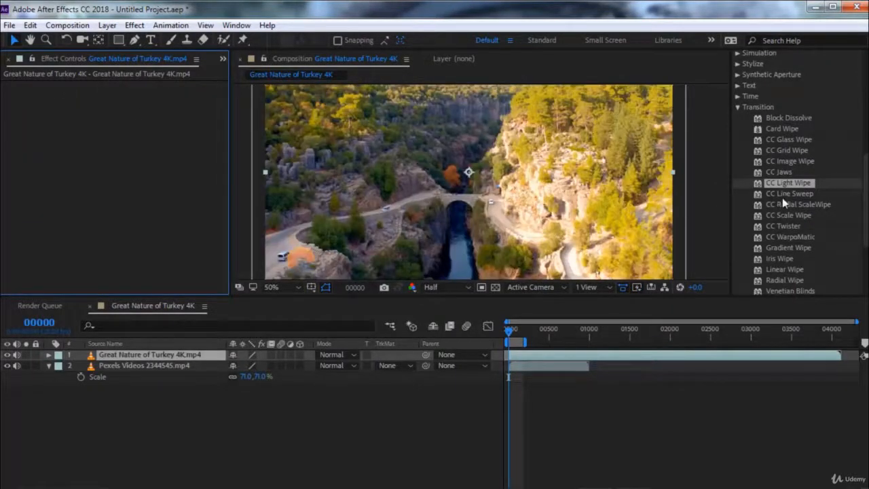
Step: Apply CC Line Sweep to the Great Nature of Turkey layer with Completion 60, Direction 25°, Thickness 162 and Slant about 60
{"action": "left_click", "coordinate": [784, 194]}
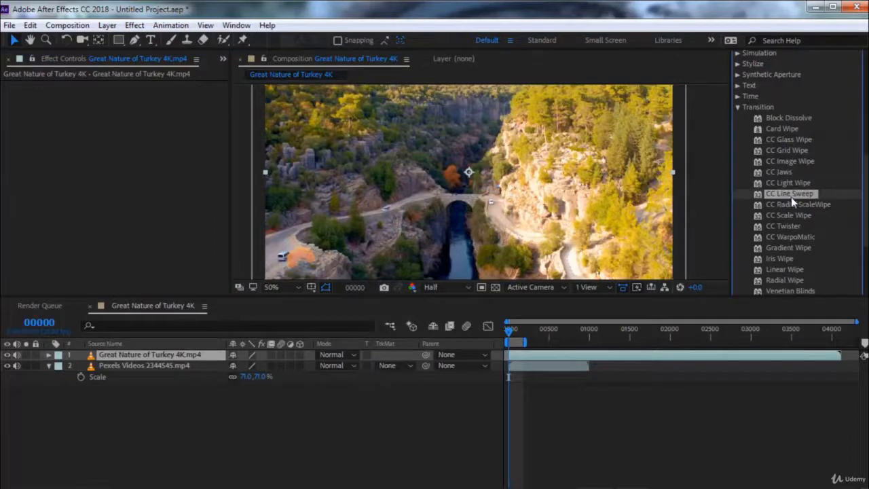
{"action": "double_click", "coordinate": [791, 197]}
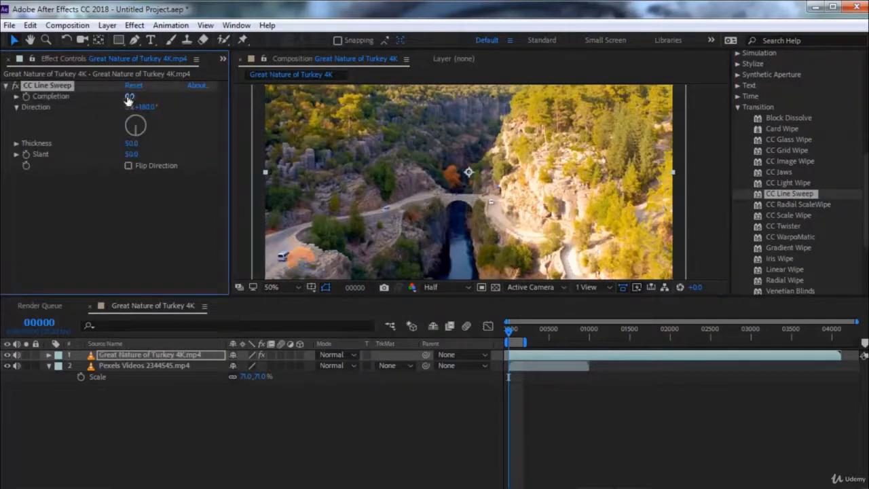
{"action": "left_click_drag", "start_coordinate": [130, 96], "coordinate": [178, 103]}
{"action": "left_click_drag", "start_coordinate": [138, 131], "coordinate": [152, 91]}
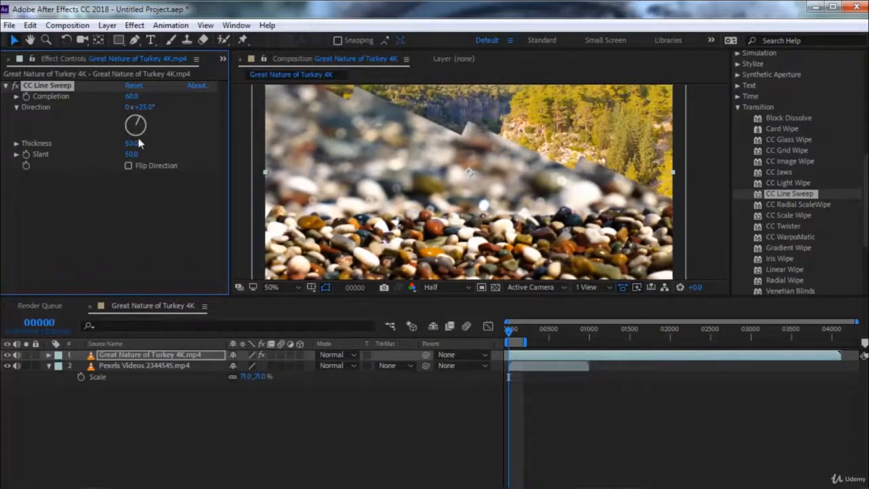
{"action": "left_click_drag", "start_coordinate": [142, 144], "coordinate": [196, 141]}
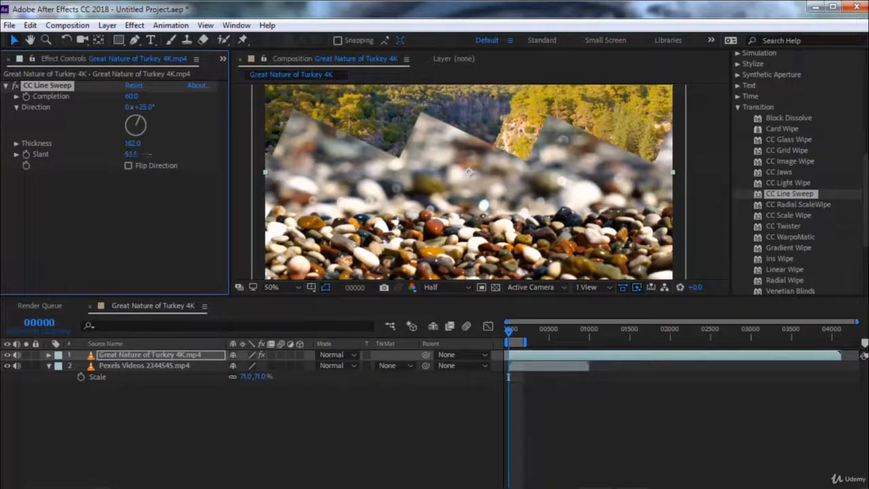
{"action": "left_click_drag", "start_coordinate": [146, 154], "coordinate": [194, 155]}
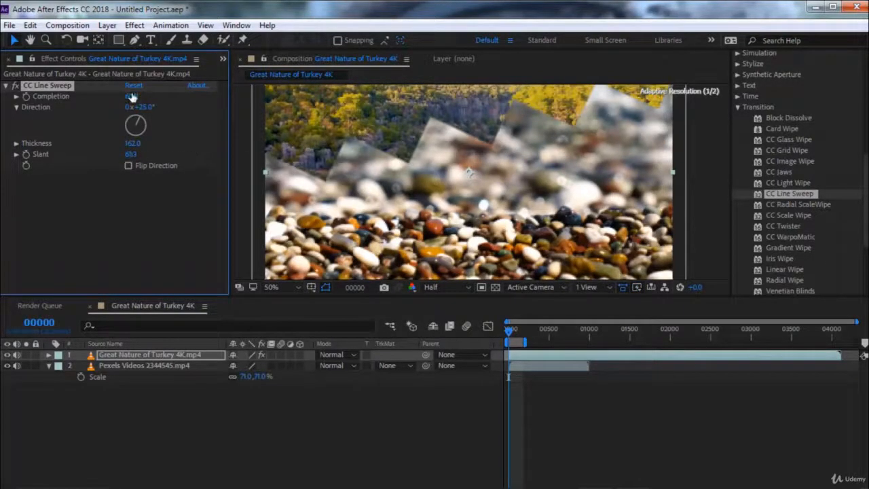
Step: Animate the CC Line Sweep Completion from 0 at frame 0 to 100 at frame 142
{"action": "left_click_drag", "start_coordinate": [182, 101], "coordinate": [148, 96]}
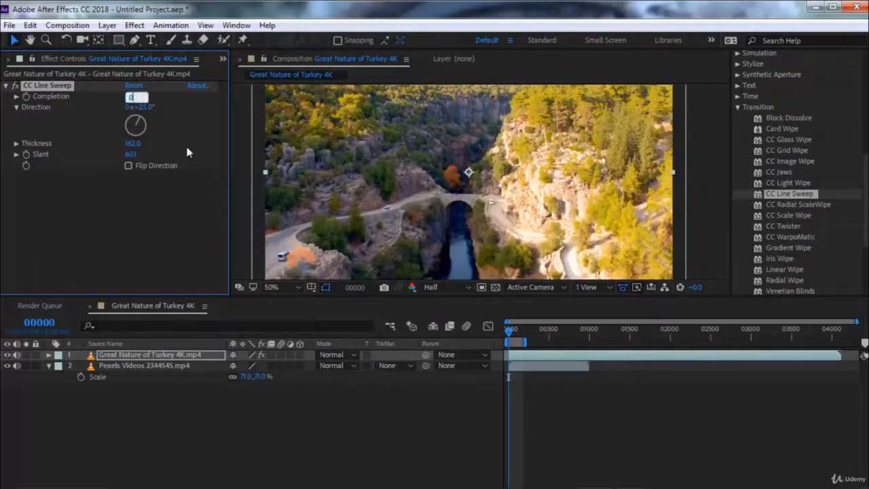
{"action": "left_click", "coordinate": [27, 96]}
{"action": "left_click", "coordinate": [27, 96]}
{"action": "left_click_drag", "start_coordinate": [509, 331], "coordinate": [521, 332]}
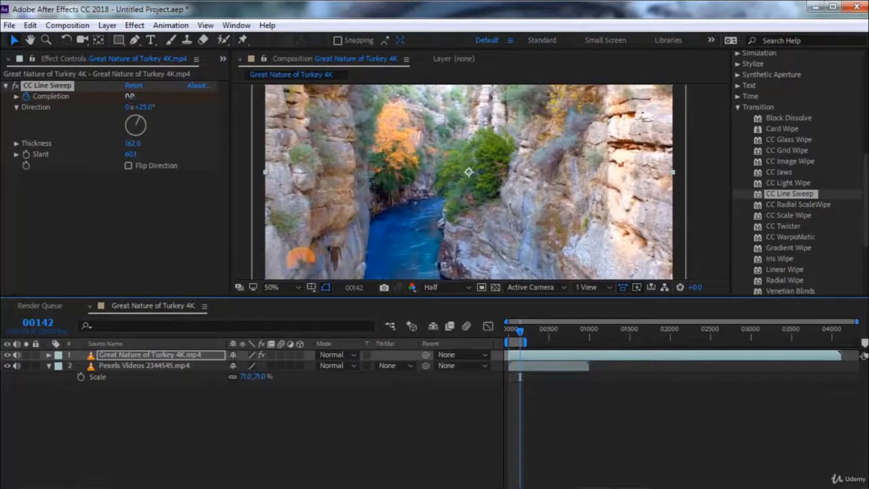
{"action": "left_click_drag", "start_coordinate": [130, 97], "coordinate": [215, 91]}
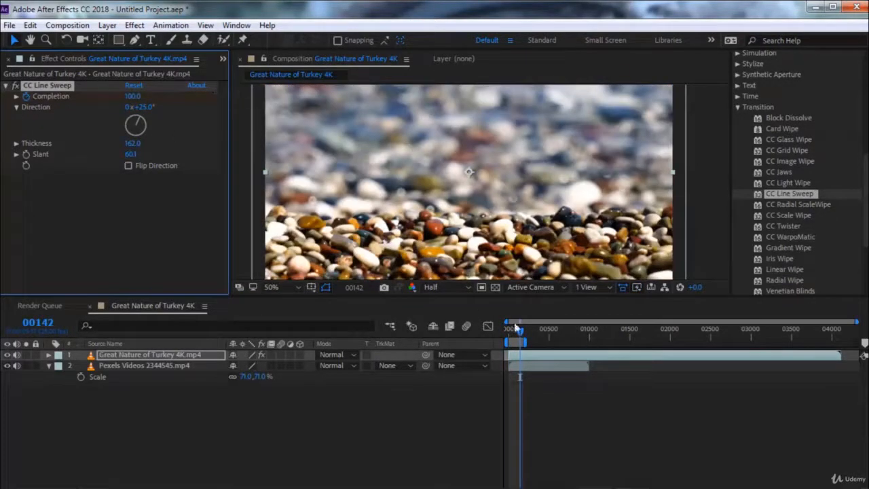
Step: Preview the line sweep animation from the first frame and remove the CC Line Sweep effect
{"action": "left_click_drag", "start_coordinate": [516, 328], "coordinate": [492, 331]}
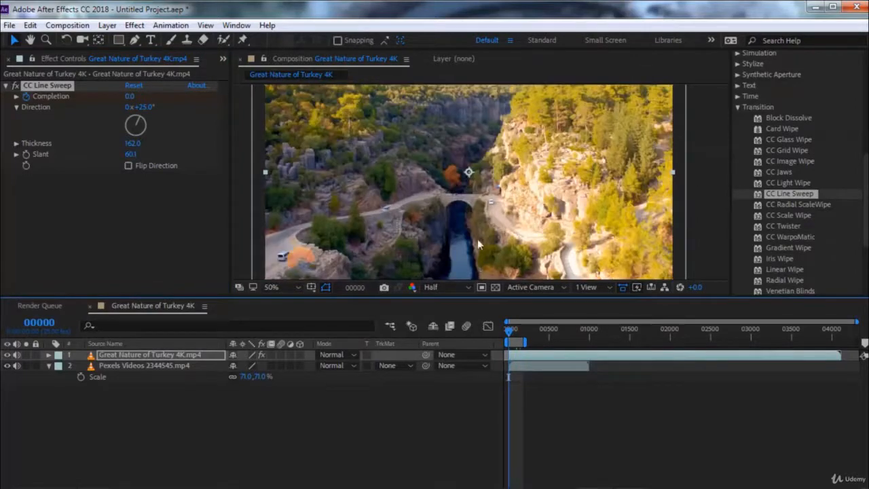
{"action": "key", "text": "space"}
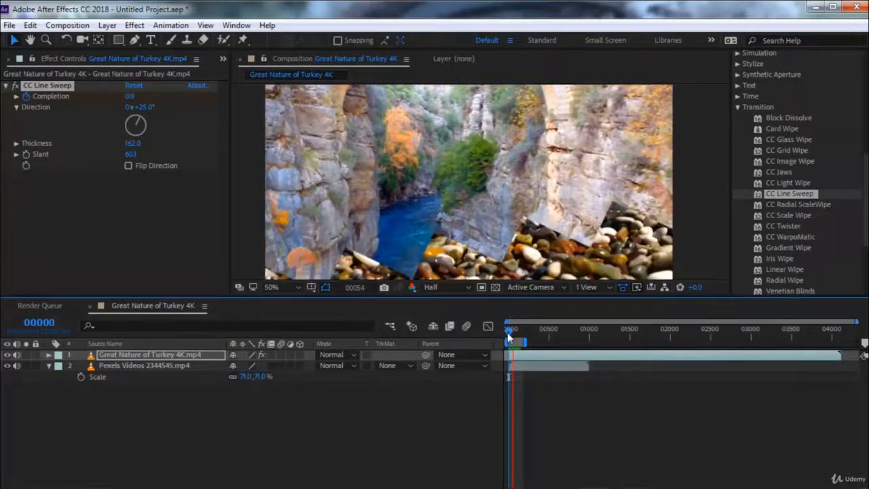
{"action": "key", "text": "space"}
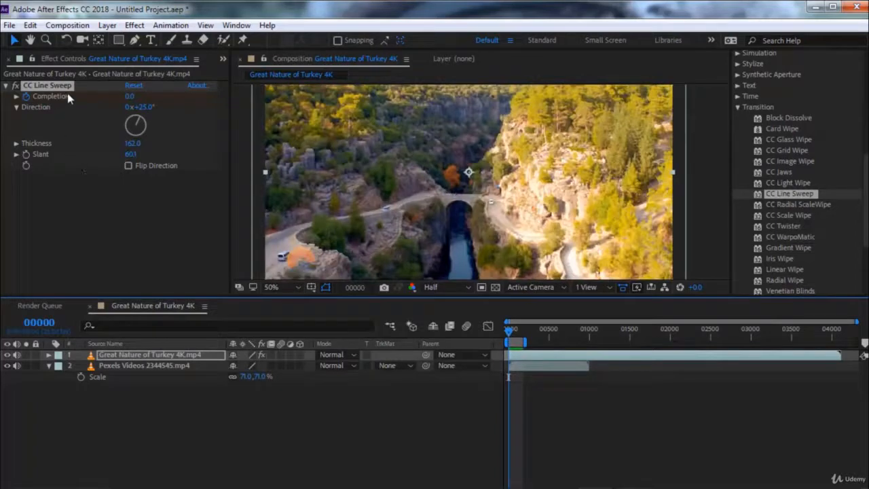
{"action": "key", "text": "Delete"}
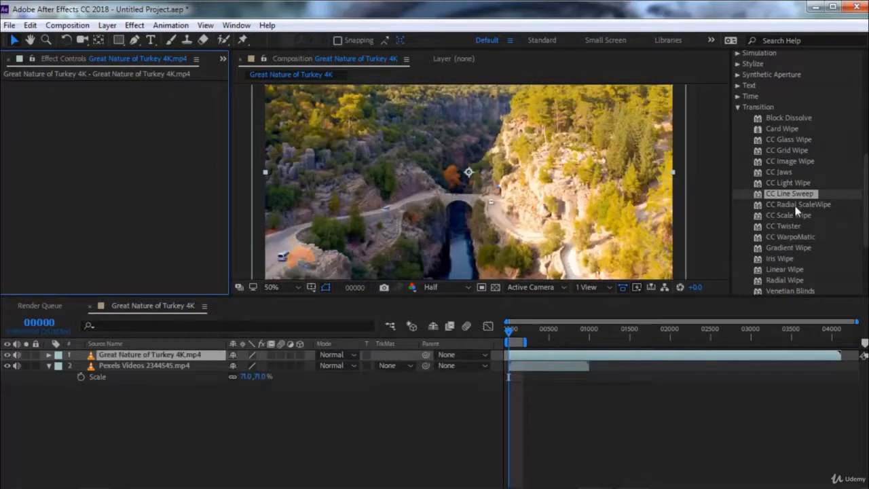
Step: Apply CC Radial ScaleWipe to the Great Nature of Turkey layer and place its Center near the middle of the frame, at 638, 360
{"action": "double_click", "coordinate": [795, 205]}
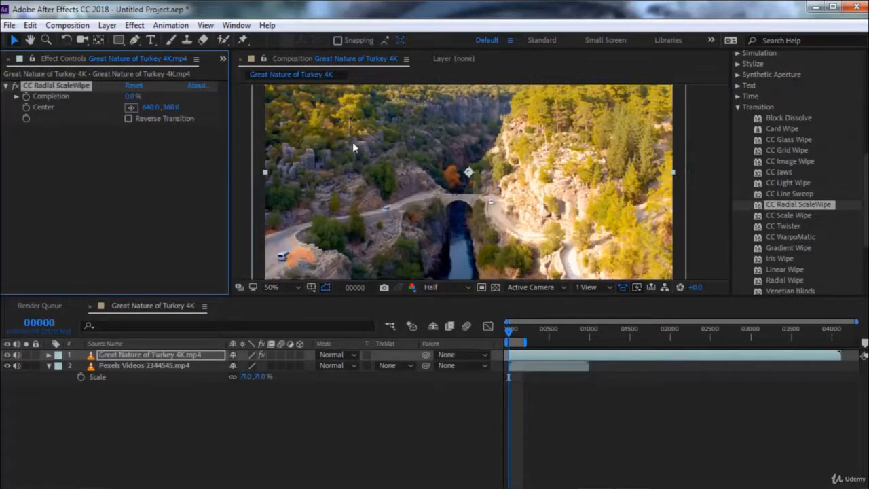
{"action": "mouse_move", "coordinate": [129, 101]}
{"action": "left_mouse_down"}
{"action": "mouse_move", "coordinate": [196, 103]}
{"action": "mouse_move", "coordinate": [139, 102]}
{"action": "left_mouse_up"}
{"action": "left_click", "coordinate": [137, 106]}
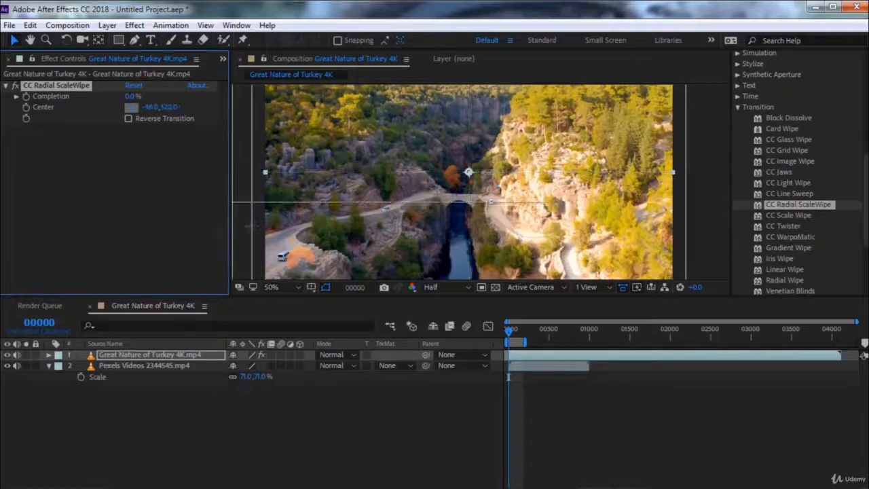
{"action": "left_click", "coordinate": [469, 172]}
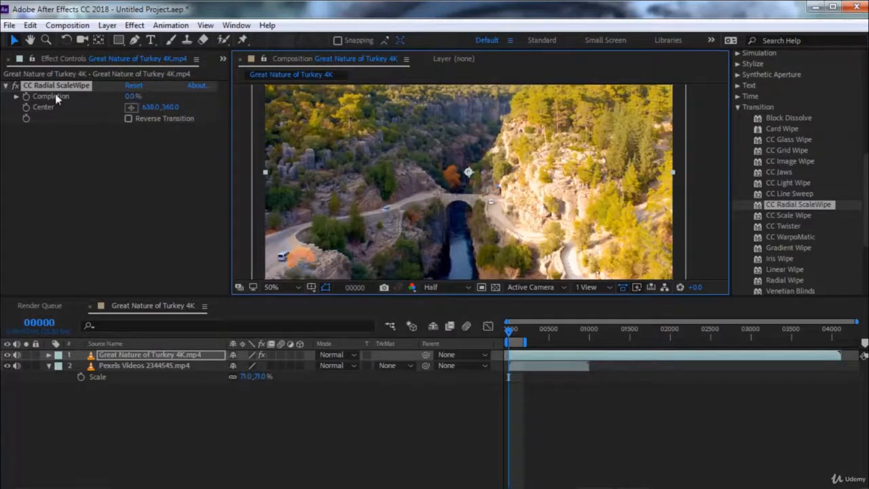
Step: Keyframe the CC Radial ScaleWipe Completion from 0% at frame 0 to 100% at frame 142, and preview the transition
{"action": "left_click", "coordinate": [25, 96]}
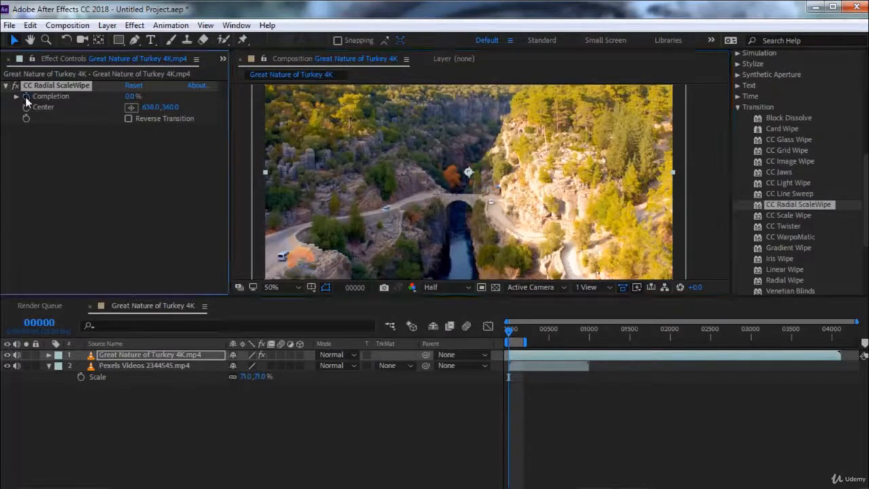
{"action": "double_click", "coordinate": [66, 87]}
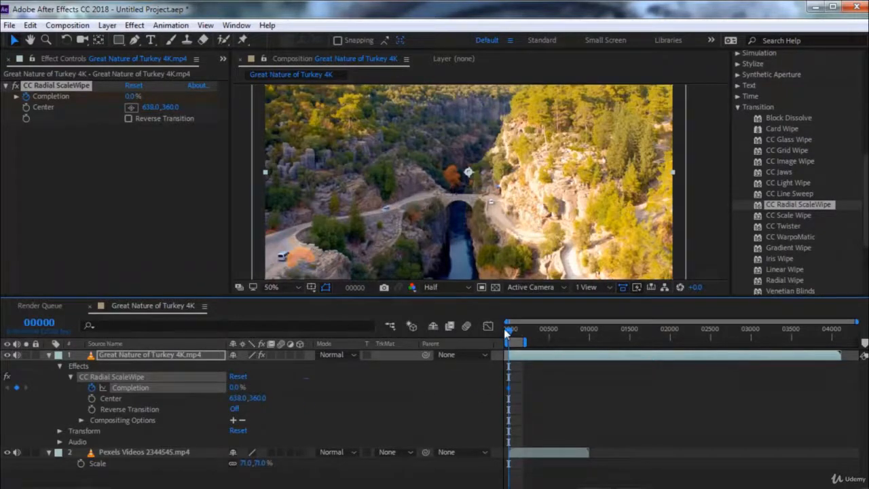
{"action": "left_click_drag", "start_coordinate": [510, 331], "coordinate": [519, 331]}
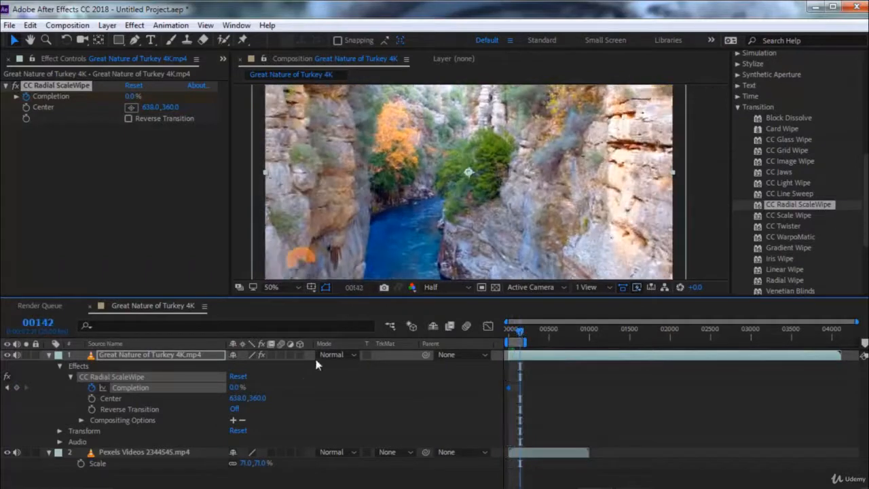
{"action": "left_click_drag", "start_coordinate": [238, 387], "coordinate": [326, 388]}
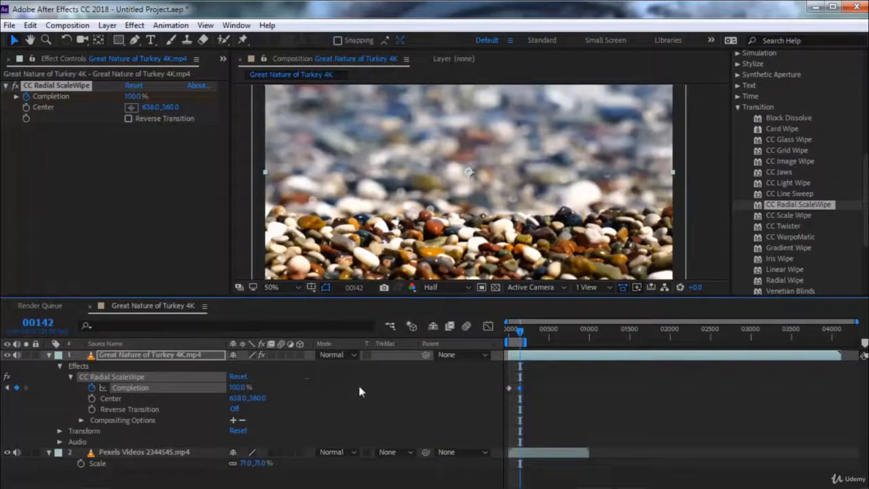
{"action": "left_click_drag", "start_coordinate": [519, 332], "coordinate": [509, 330]}
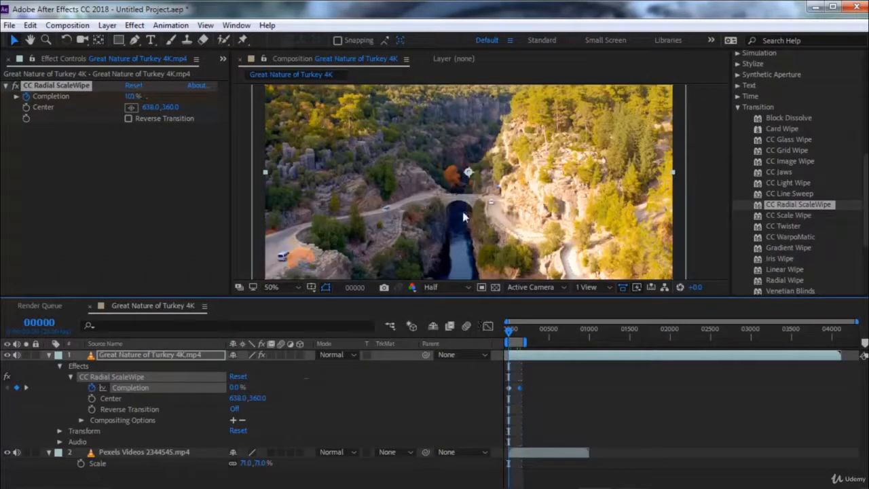
{"action": "key", "text": "space"}
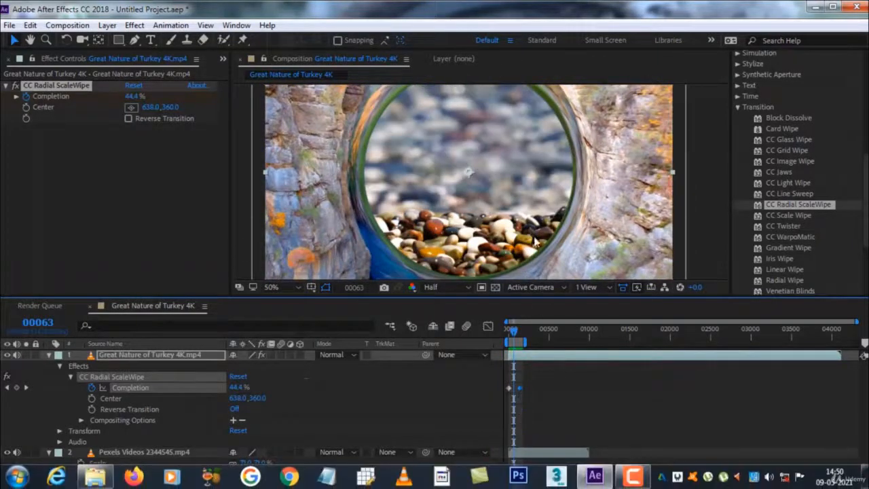
Step: Move the 100% Completion keyframe earlier to about frame 50 and return the playhead to the first frame
{"action": "double_click", "coordinate": [503, 16]}
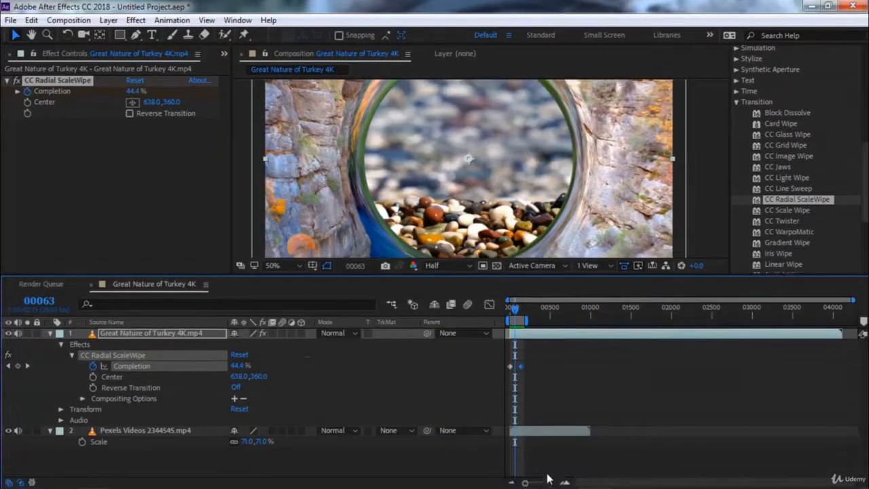
{"action": "left_click_drag", "start_coordinate": [527, 484], "coordinate": [549, 483]}
{"action": "left_click_drag", "start_coordinate": [604, 368], "coordinate": [545, 366]}
{"action": "left_click_drag", "start_coordinate": [536, 308], "coordinate": [494, 310]}
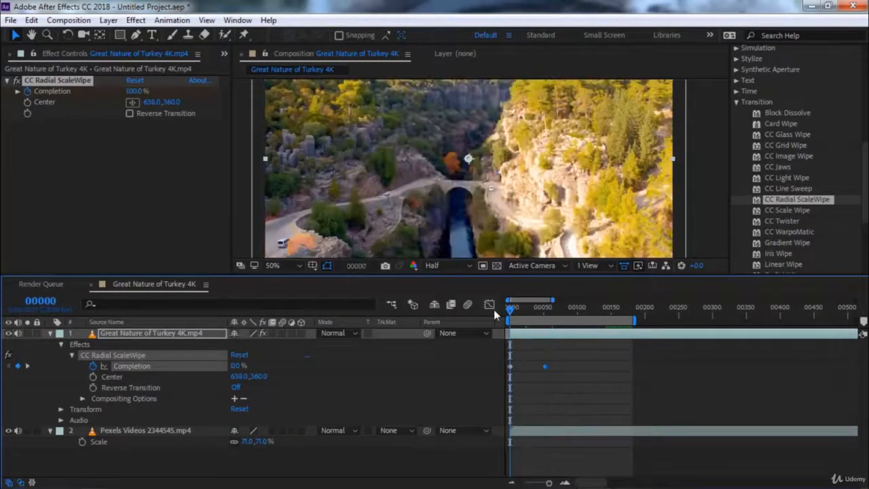
Step: Shorten the work area to end at about frame 80 and preview the radial scale wipe
{"action": "key", "text": "space"}
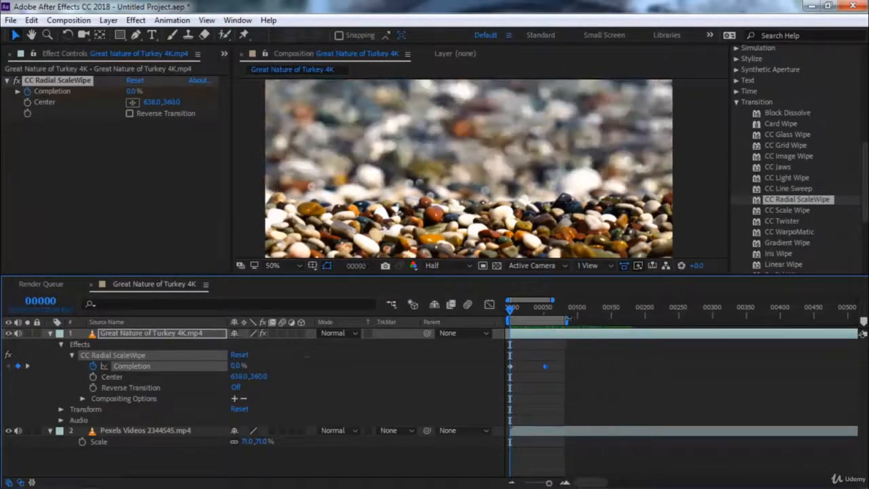
{"action": "key", "text": "space"}
{"action": "key", "text": "space"}
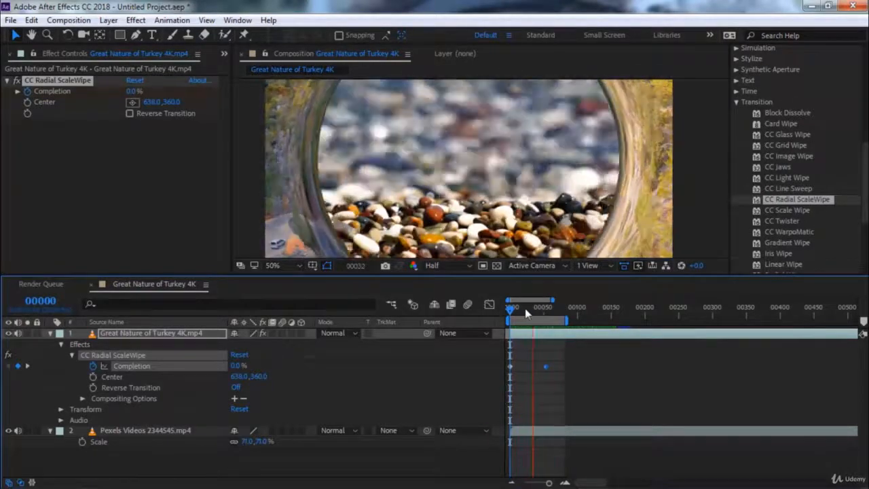
Step: Move the 100% Completion keyframe to about frame 24 and preview the wipe from the first frame
{"action": "left_click", "coordinate": [525, 308]}
{"action": "left_click_drag", "start_coordinate": [543, 368], "coordinate": [524, 368]}
{"action": "left_click", "coordinate": [509, 309]}
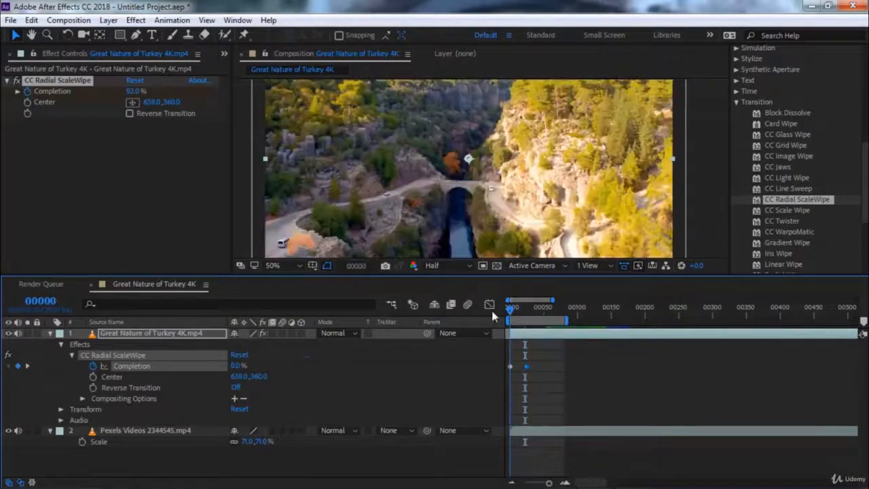
{"action": "key", "text": "space"}
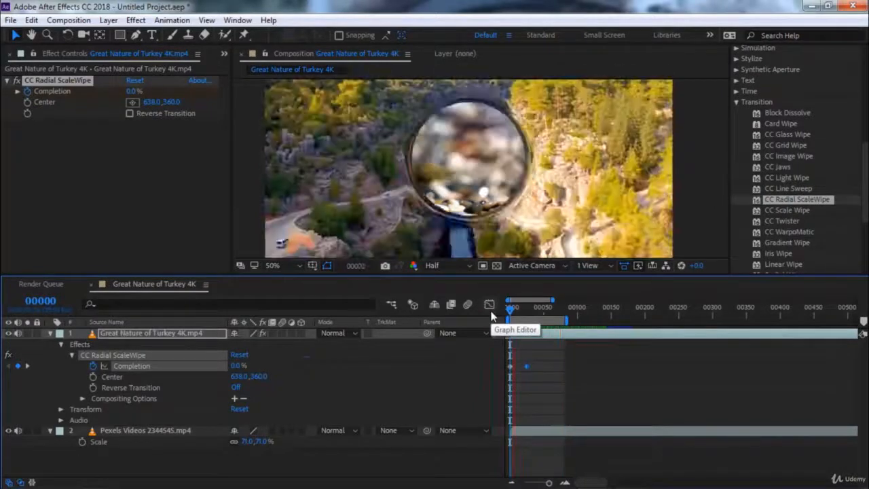
Step: Move the 100% Completion keyframe to frame 14 and preview the wipe from the first frame
{"action": "left_click", "coordinate": [523, 314]}
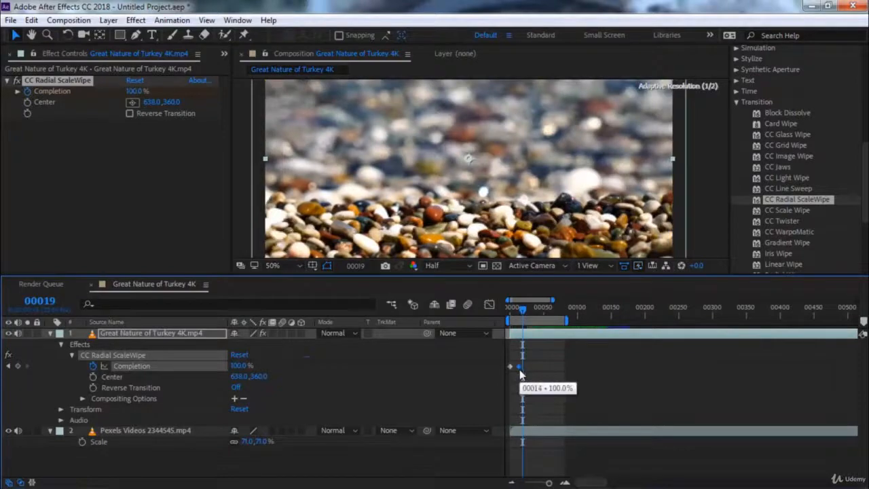
{"action": "left_click", "coordinate": [510, 307]}
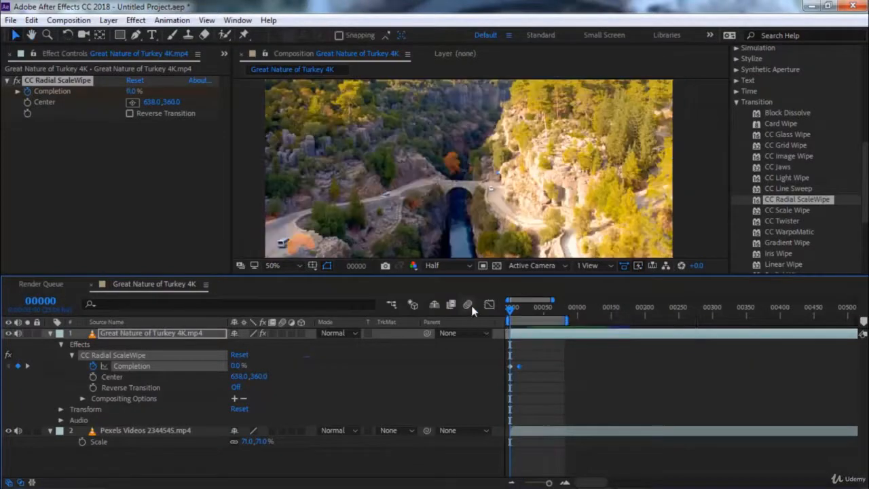
{"action": "key", "text": "space"}
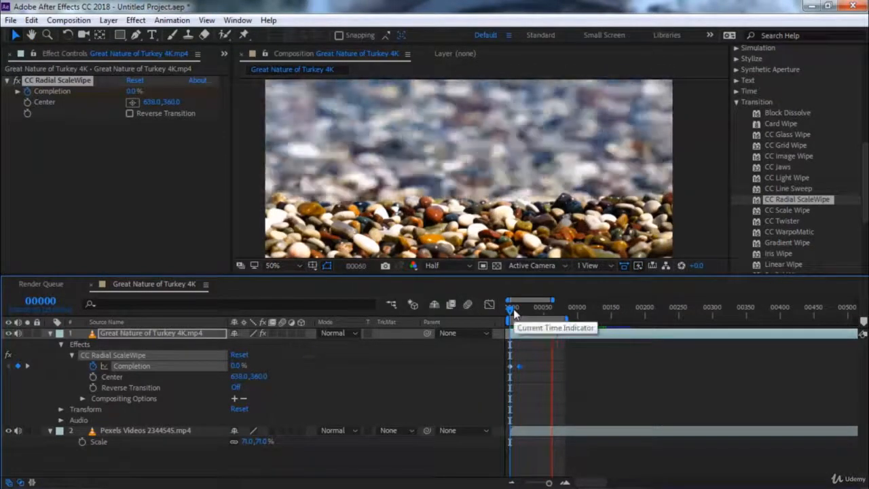
{"action": "left_click", "coordinate": [520, 309]}
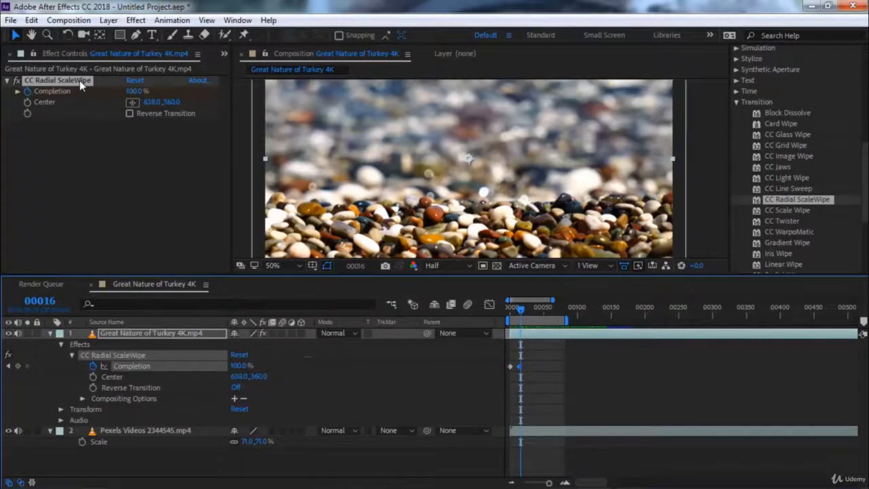
Step: Replace CC Radial ScaleWipe with CC Scale Wipe on the Great Nature of Turkey layer and set its Stretch to 2.50
{"action": "key", "text": "Delete"}
{"action": "double_click", "coordinate": [788, 212]}
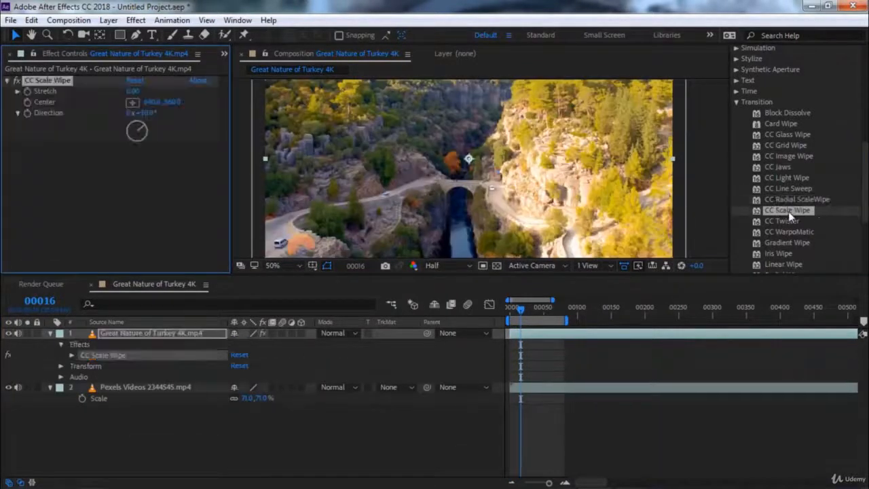
{"action": "mouse_move", "coordinate": [145, 90]}
{"action": "left_mouse_down"}
{"action": "mouse_move", "coordinate": [164, 91]}
{"action": "mouse_move", "coordinate": [148, 99]}
{"action": "mouse_move", "coordinate": [190, 95]}
{"action": "mouse_move", "coordinate": [160, 102]}
{"action": "left_mouse_up"}
Step: Try several positions for the CC Scale Wipe Center in the frame, ending at 284, 510
{"action": "left_click", "coordinate": [132, 102]}
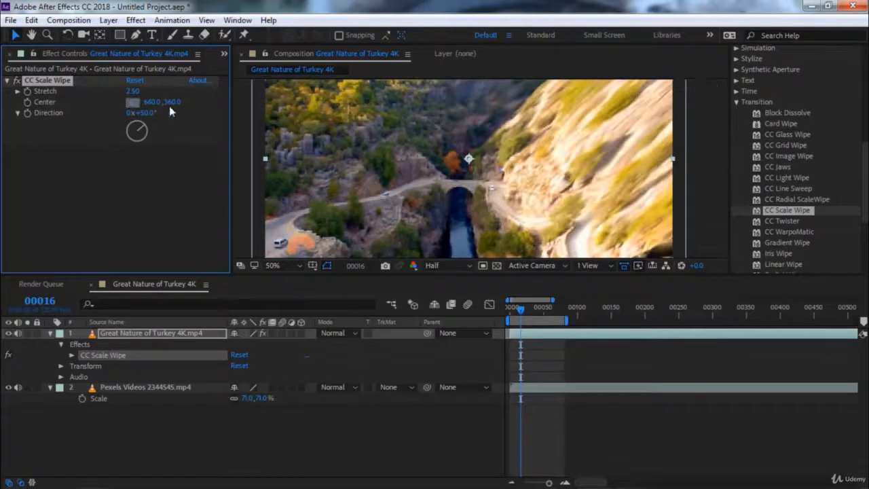
{"action": "left_click", "coordinate": [435, 184]}
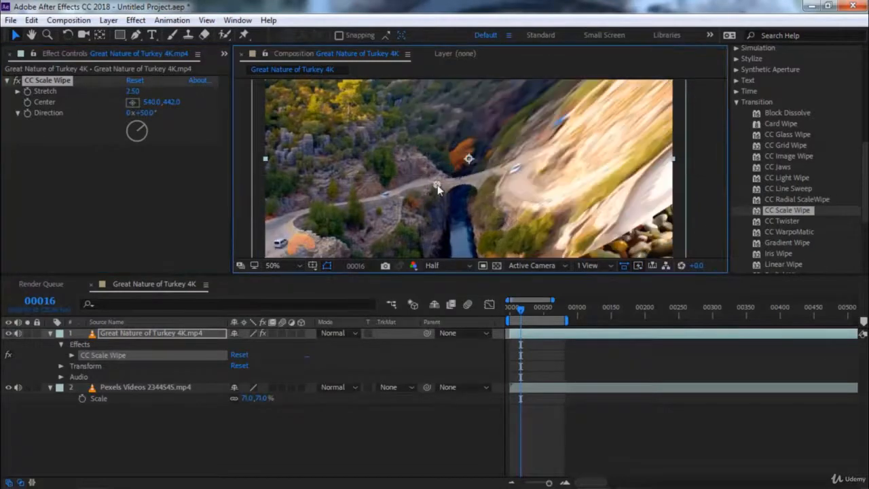
{"action": "left_click_drag", "start_coordinate": [438, 188], "coordinate": [647, 194]}
{"action": "left_click_drag", "start_coordinate": [670, 246], "coordinate": [355, 205]}
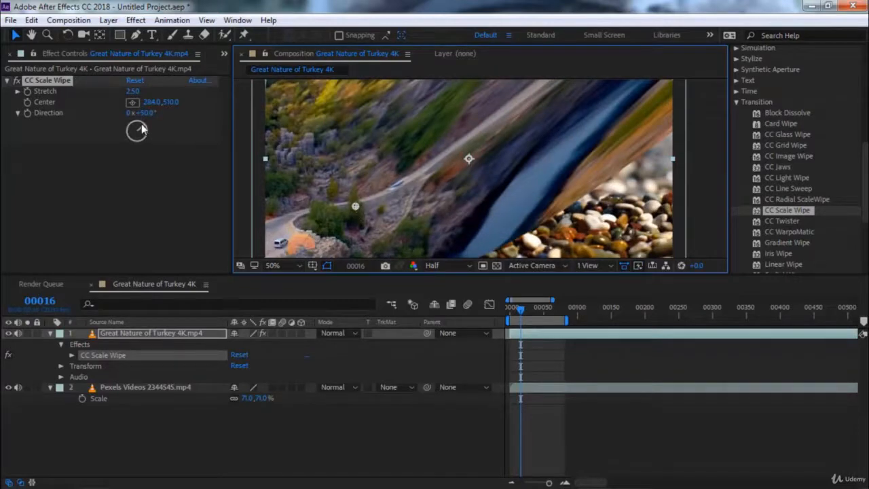
Step: Set the CC Scale Wipe Direction to -52° and move its Center to 434, 310
{"action": "left_click_drag", "start_coordinate": [141, 129], "coordinate": [134, 129]}
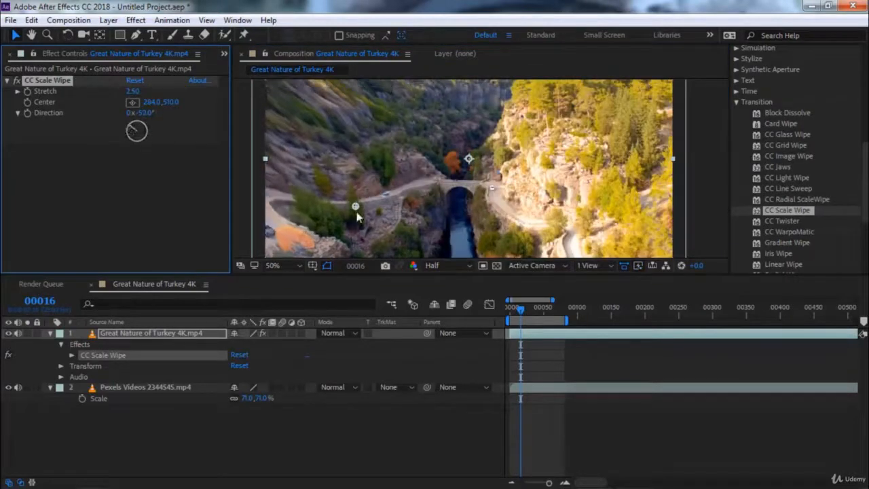
{"action": "left_click_drag", "start_coordinate": [355, 207], "coordinate": [404, 143]}
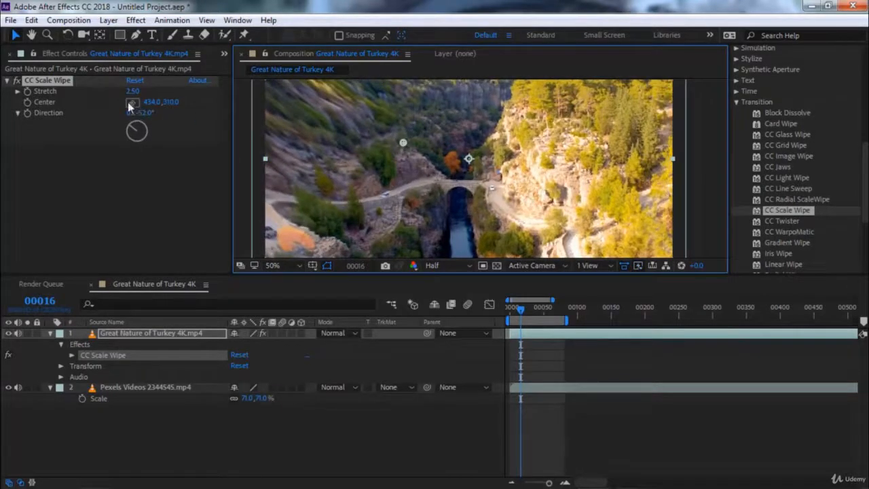
Step: Raise the CC Scale Wipe Stretch to 100 and move its Center to 362, 322
{"action": "left_click_drag", "start_coordinate": [130, 97], "coordinate": [523, 107]}
{"action": "left_click_drag", "start_coordinate": [133, 95], "coordinate": [380, 95]}
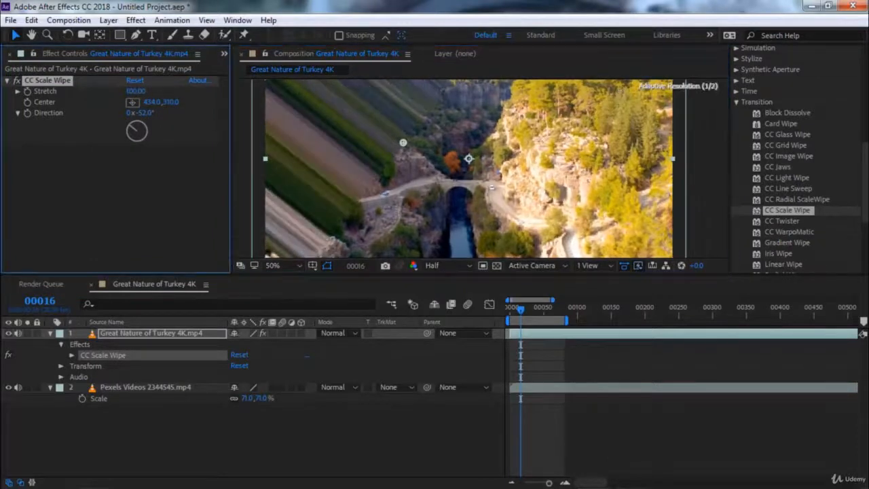
{"action": "left_click_drag", "start_coordinate": [401, 143], "coordinate": [380, 146]}
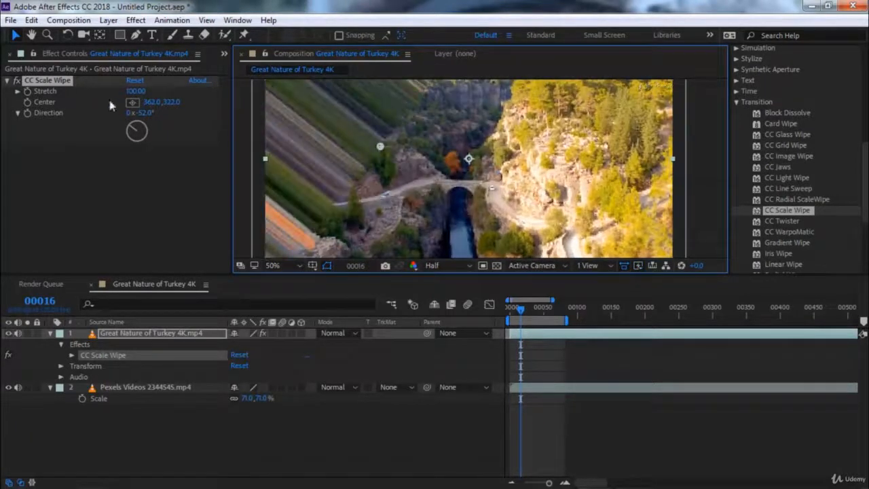
Step: Replace CC Scale Wipe with the CC Twister effect on the Great Nature of Turkey layer
{"action": "left_click", "coordinate": [59, 82]}
{"action": "key", "text": "Delete"}
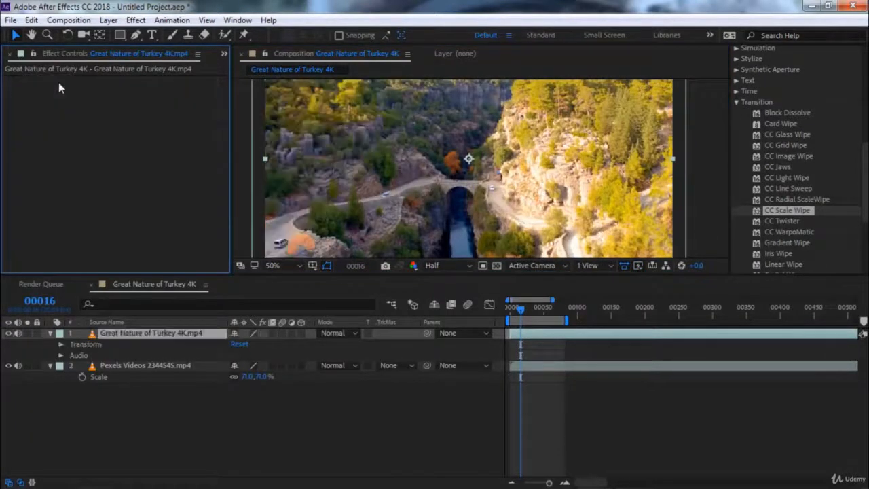
{"action": "left_click", "coordinate": [781, 221]}
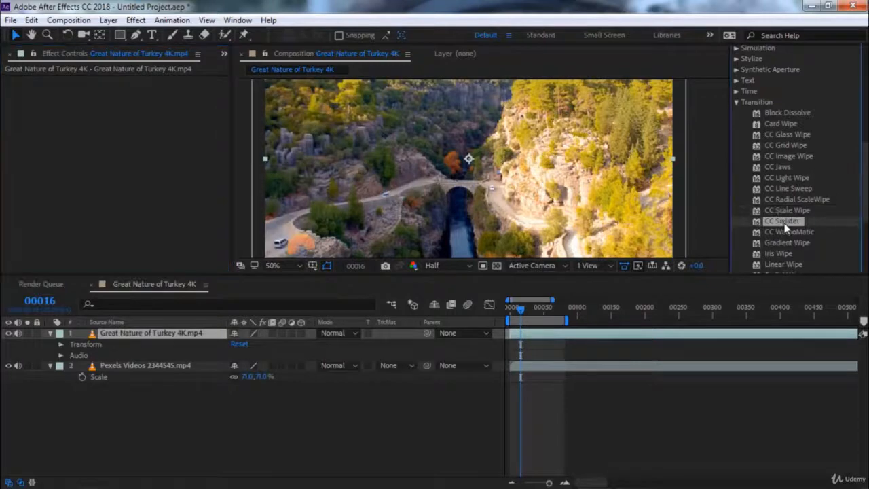
{"action": "double_click", "coordinate": [784, 224]}
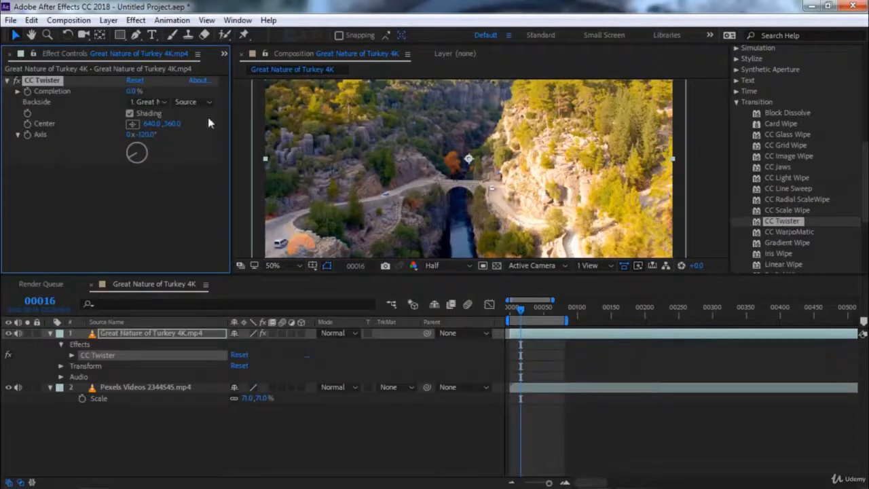
Step: Set the CC Twister Backside to the Pexels Videos 2344545.mp4 layer and raise Completion to 83%
{"action": "mouse_move", "coordinate": [133, 93]}
{"action": "left_mouse_down"}
{"action": "mouse_move", "coordinate": [203, 94]}
{"action": "mouse_move", "coordinate": [132, 92]}
{"action": "left_mouse_up"}
{"action": "left_click", "coordinate": [148, 103]}
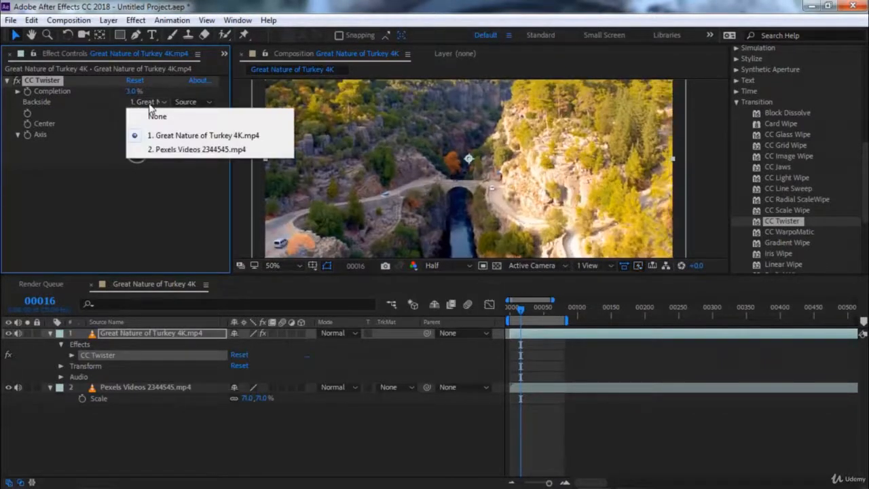
{"action": "left_click", "coordinate": [167, 152]}
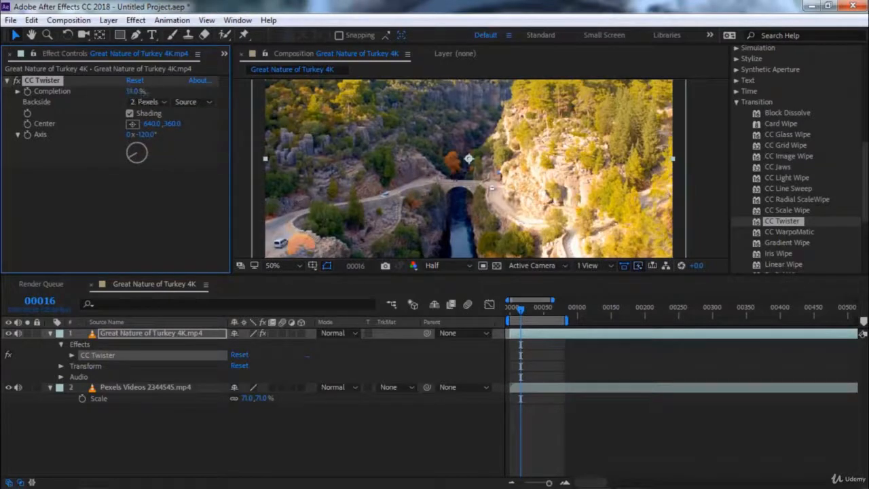
{"action": "left_click_drag", "start_coordinate": [155, 92], "coordinate": [179, 102]}
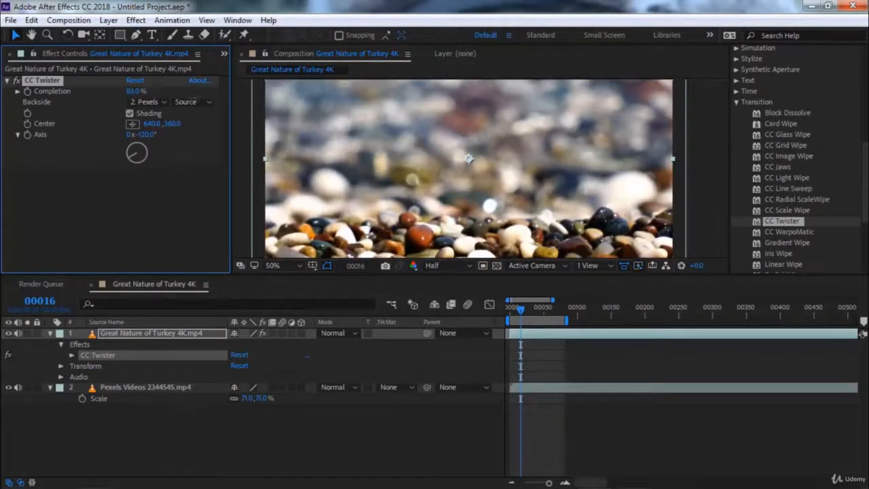
Step: Replace CC Twister with the CC WarpoMatic effect on the Great Nature of Turkey layer
{"action": "key", "text": "Delete"}
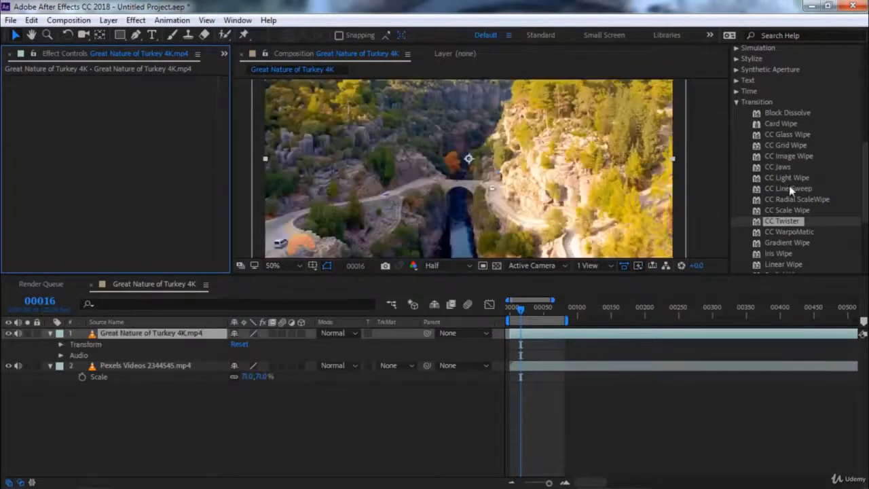
{"action": "left_click", "coordinate": [798, 232]}
{"action": "scroll", "coordinate": [788, 204], "scroll_direction": "down", "scroll_amount": 2}
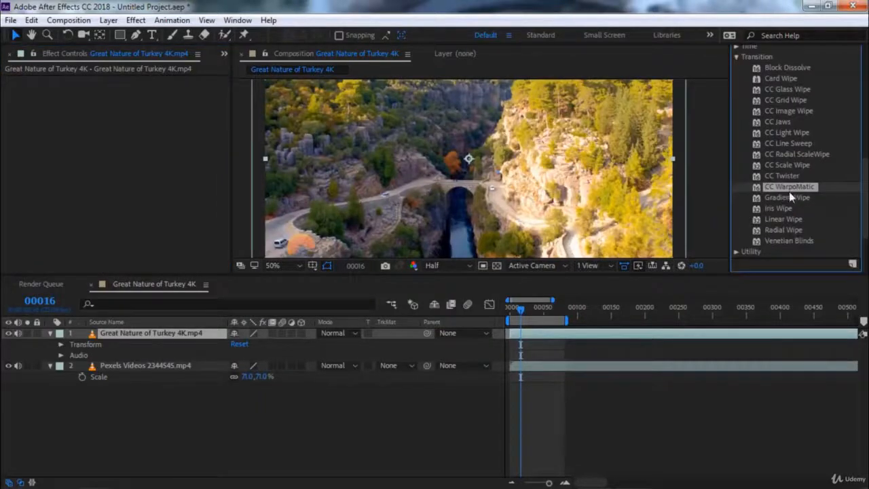
{"action": "double_click", "coordinate": [796, 194]}
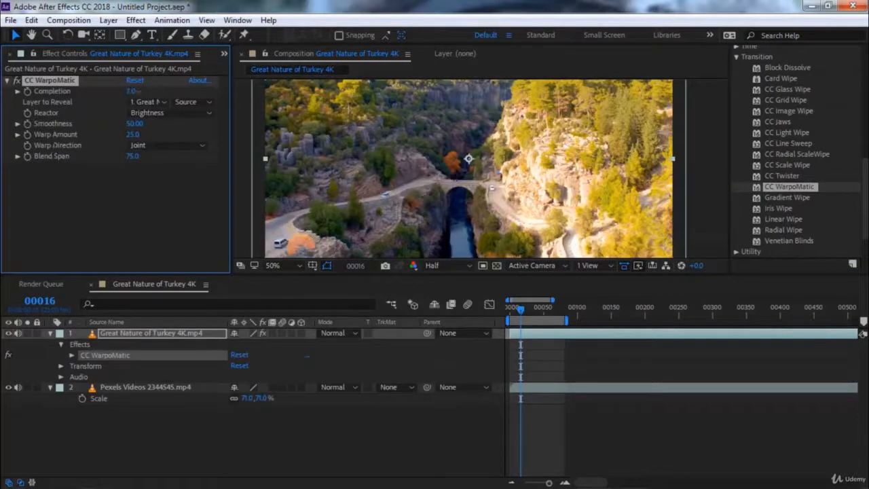
Step: Set the CC WarpoMatic Layer to Reveal to Pexels Videos 2344545.mp4 and try Completion at 100, 50 and 33
{"action": "left_click_drag", "start_coordinate": [170, 93], "coordinate": [262, 100]}
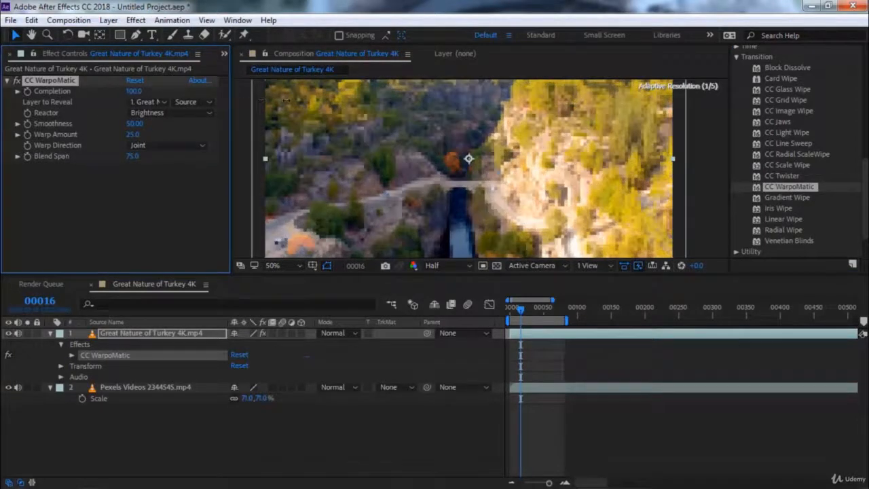
{"action": "left_click", "coordinate": [153, 102]}
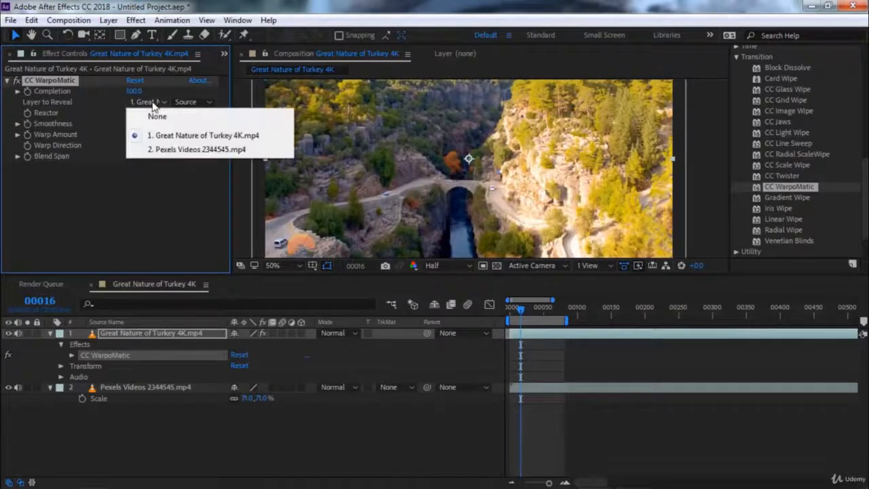
{"action": "left_click", "coordinate": [158, 150]}
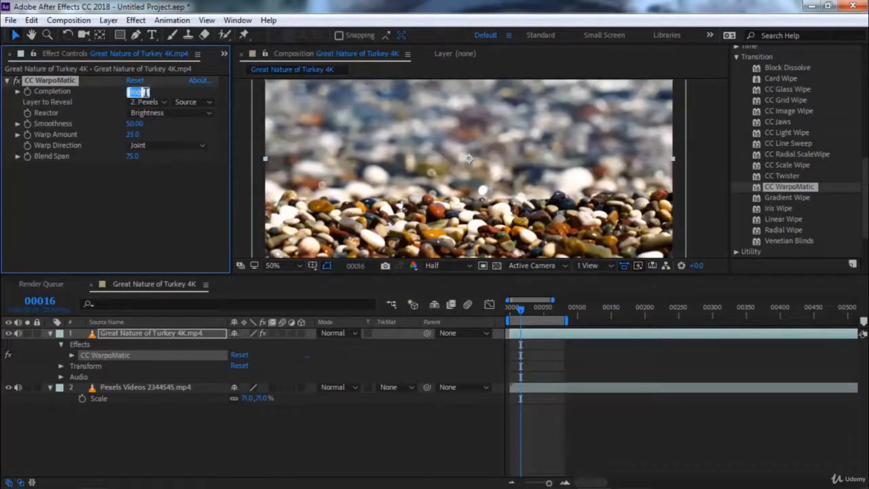
{"action": "type", "text": "50"}
{"action": "key", "text": "Return"}
{"action": "left_click_drag", "start_coordinate": [134, 91], "coordinate": [97, 95]}
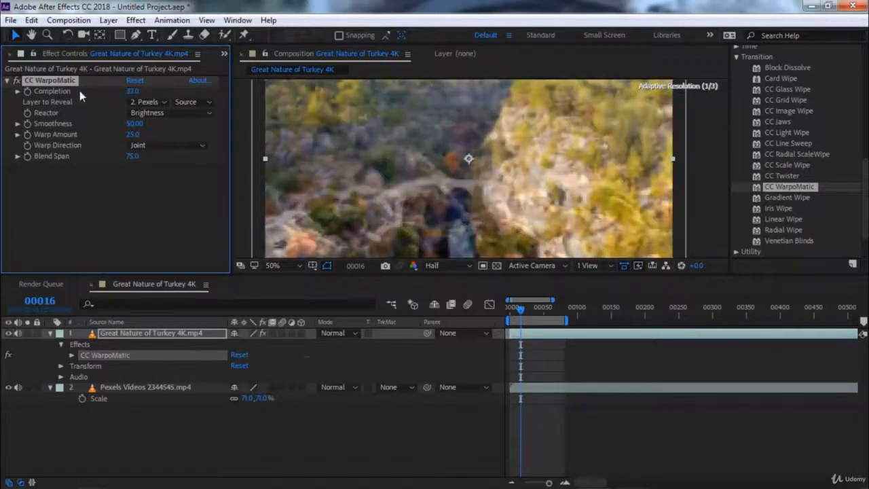
Step: Replace CC WarpoMatic with Gradient Wipe and set Transition Completion to 37% and Transition Softness to 25%
{"action": "key", "text": "Delete"}
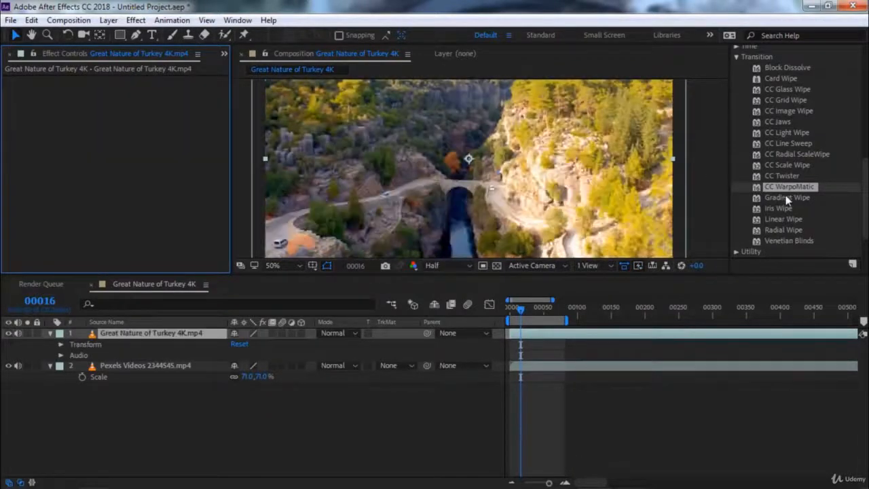
{"action": "double_click", "coordinate": [783, 198]}
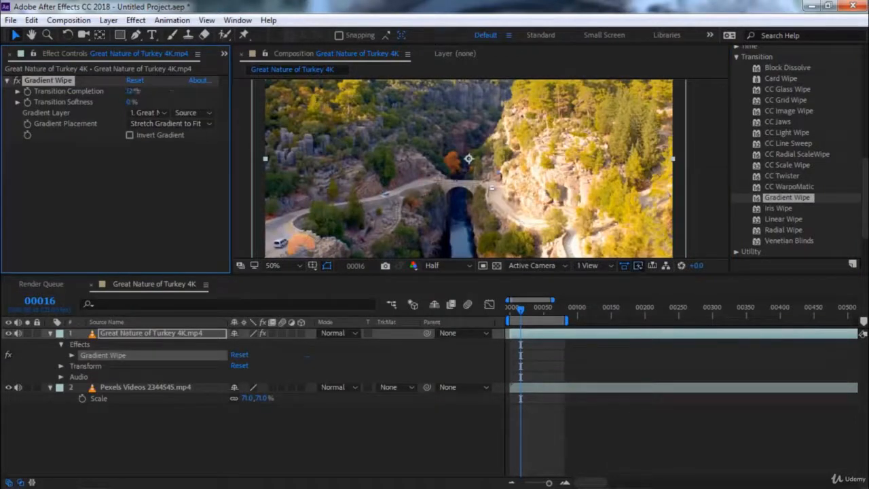
{"action": "mouse_move", "coordinate": [135, 90]}
{"action": "left_mouse_down"}
{"action": "mouse_move", "coordinate": [194, 93]}
{"action": "mouse_move", "coordinate": [146, 111]}
{"action": "mouse_move", "coordinate": [142, 101]}
{"action": "mouse_move", "coordinate": [170, 91]}
{"action": "mouse_move", "coordinate": [122, 91]}
{"action": "left_mouse_up"}
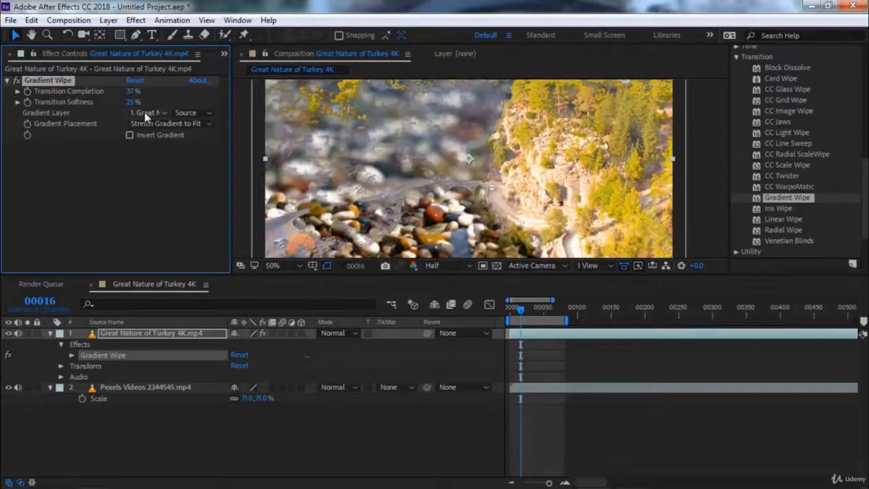
Step: Set the Gradient Wipe's Gradient Layer to Pexels Videos 2344545.mp4 and return Transition Completion to 0%
{"action": "left_click", "coordinate": [146, 114]}
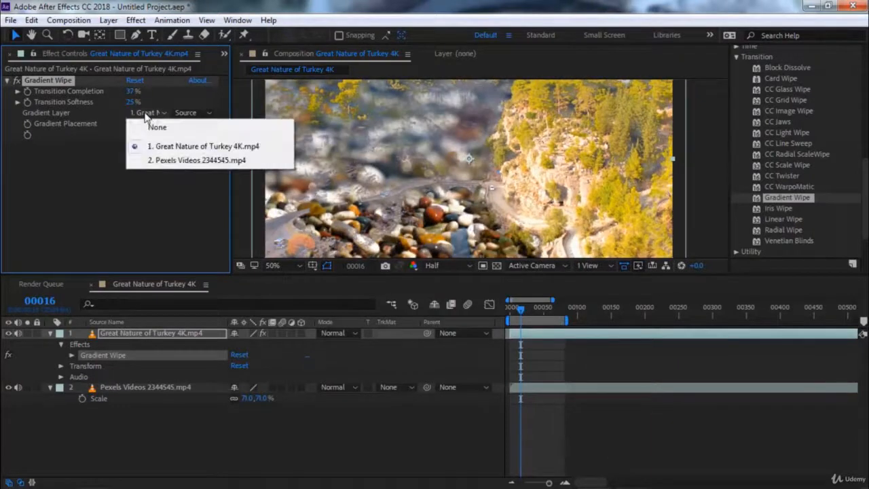
{"action": "left_click", "coordinate": [170, 161]}
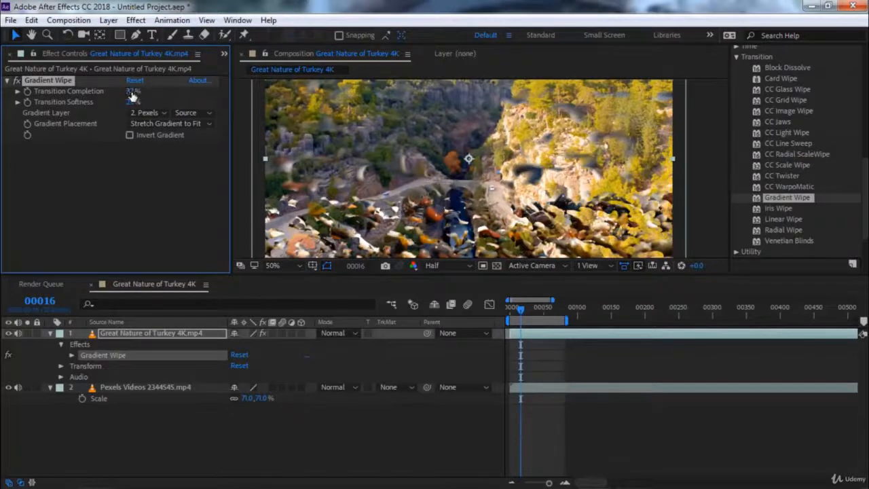
{"action": "mouse_move", "coordinate": [132, 96]}
{"action": "left_mouse_down"}
{"action": "mouse_move", "coordinate": [107, 91]}
{"action": "mouse_move", "coordinate": [180, 97]}
{"action": "mouse_move", "coordinate": [119, 100]}
{"action": "mouse_move", "coordinate": [194, 100]}
{"action": "mouse_move", "coordinate": [135, 102]}
{"action": "left_mouse_up"}
Step: Add a new solid layer to the Great Nature of Turkey 4K composition with the default name, size and colour
{"action": "right_click", "coordinate": [163, 297]}
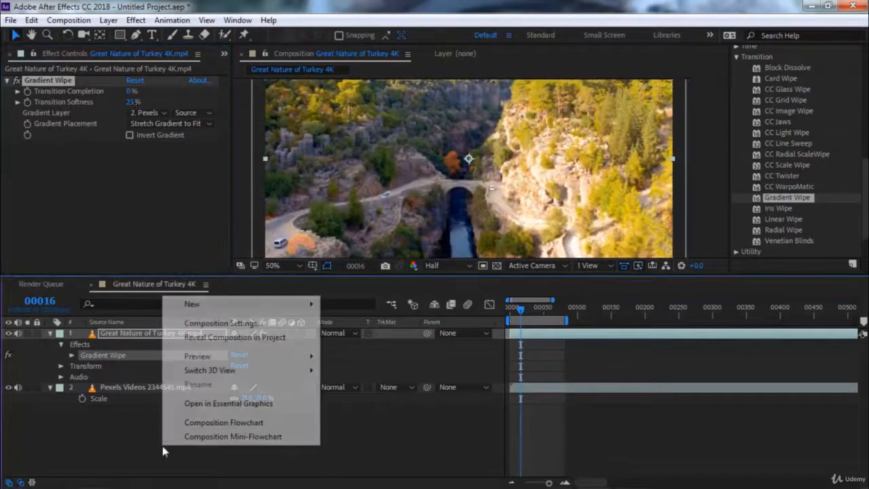
{"action": "mouse_move", "coordinate": [250, 307]}
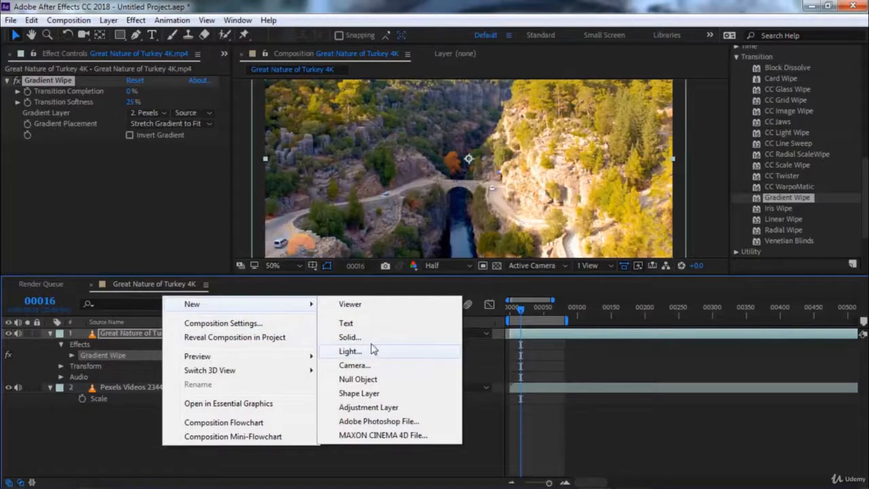
{"action": "left_click", "coordinate": [377, 337]}
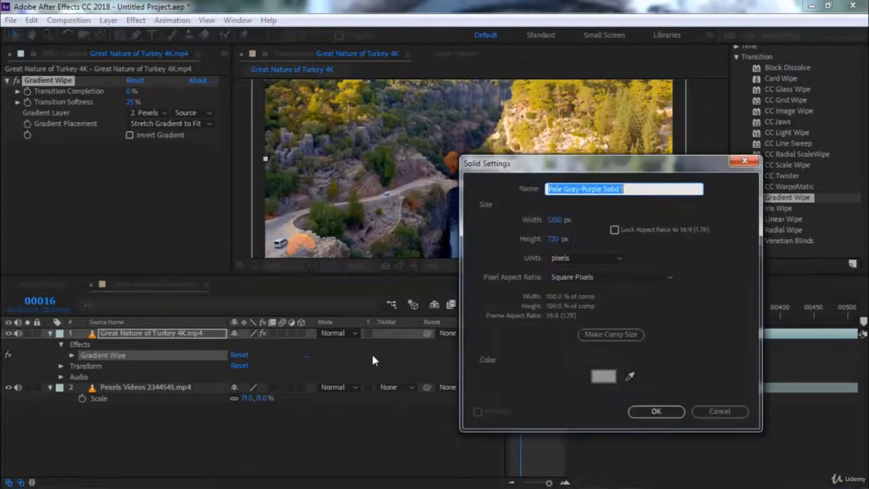
{"action": "left_click", "coordinate": [645, 410]}
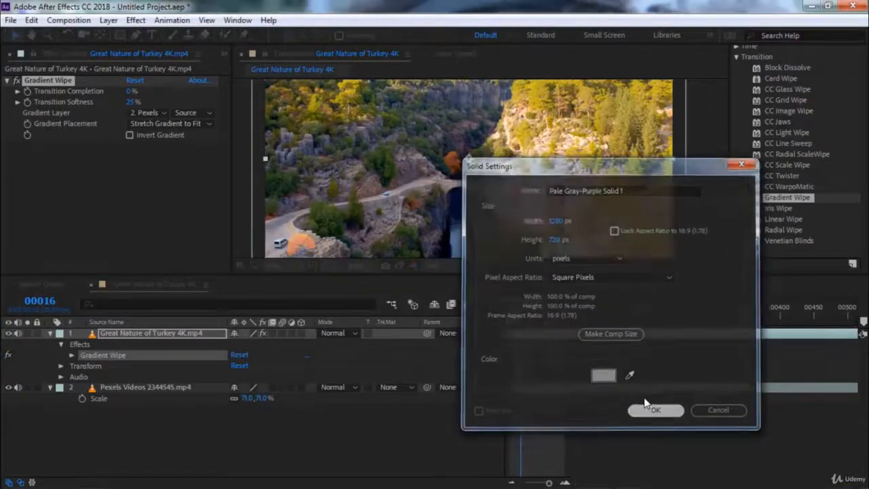
Step: Find the Gradient Ramp effect by searching for "ramp" and apply it to the new solid
{"action": "scroll", "coordinate": [808, 165], "scroll_direction": "up", "scroll_amount": 10}
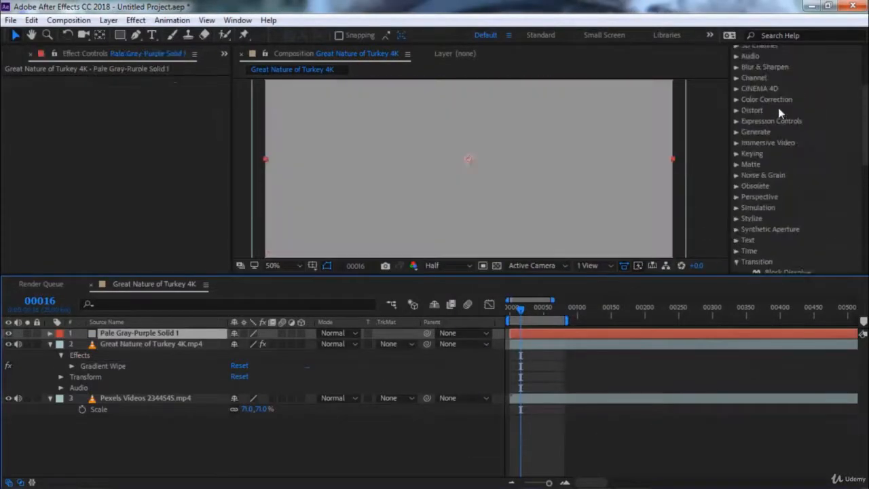
{"action": "left_click", "coordinate": [772, 126]}
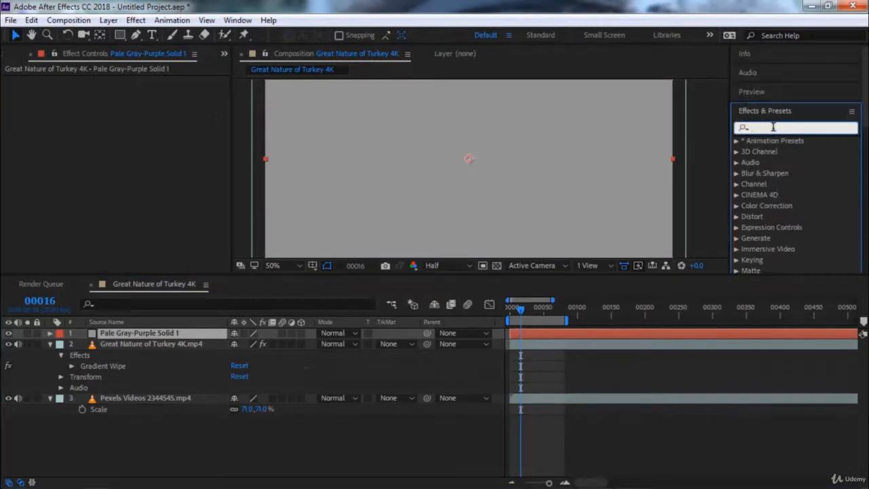
{"action": "type", "text": "ramp"}
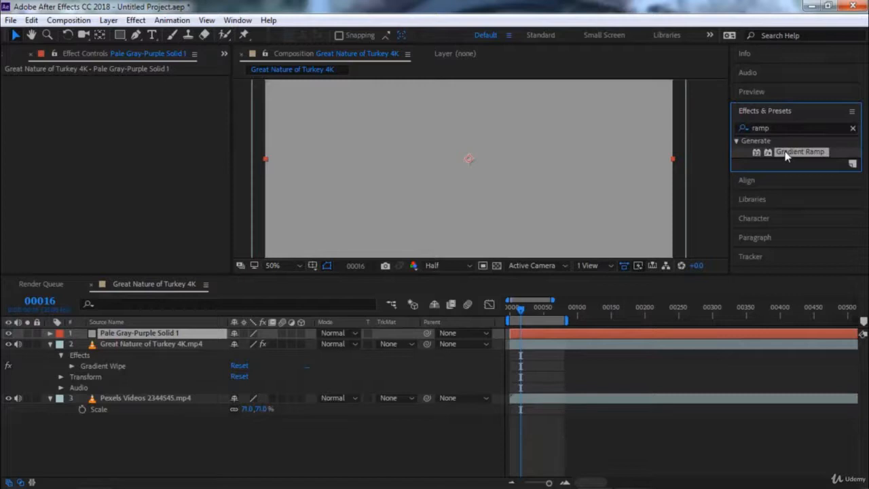
{"action": "double_click", "coordinate": [794, 152]}
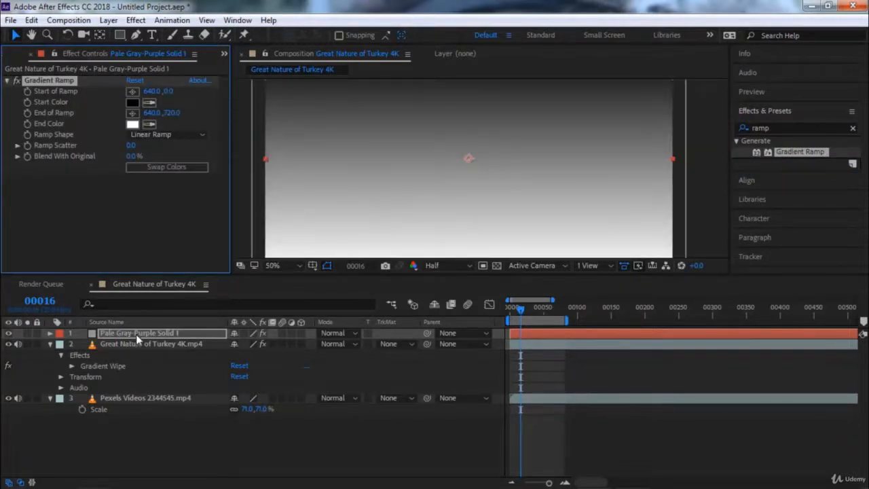
{"action": "key", "text": "Return"}
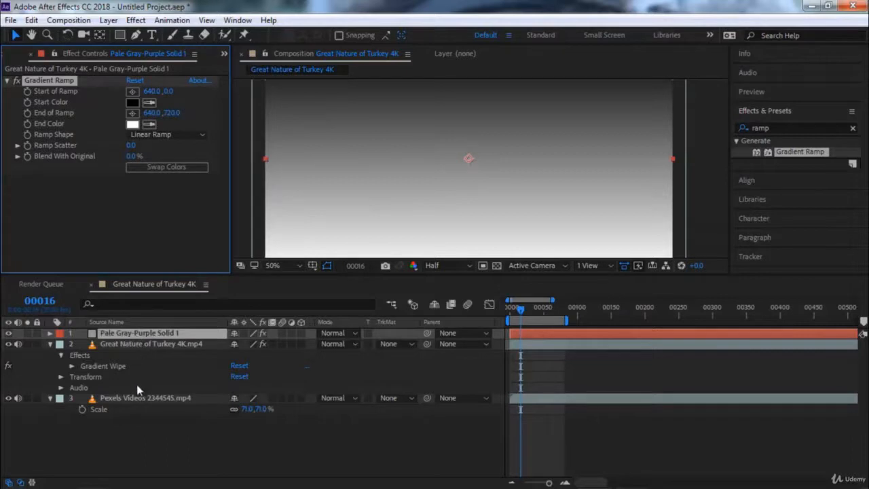
Step: Place the solid directly below the Great Nature of Turkey layer and set it as the Gradient Wipe's Gradient Layer
{"action": "left_click_drag", "start_coordinate": [137, 389], "coordinate": [138, 388]}
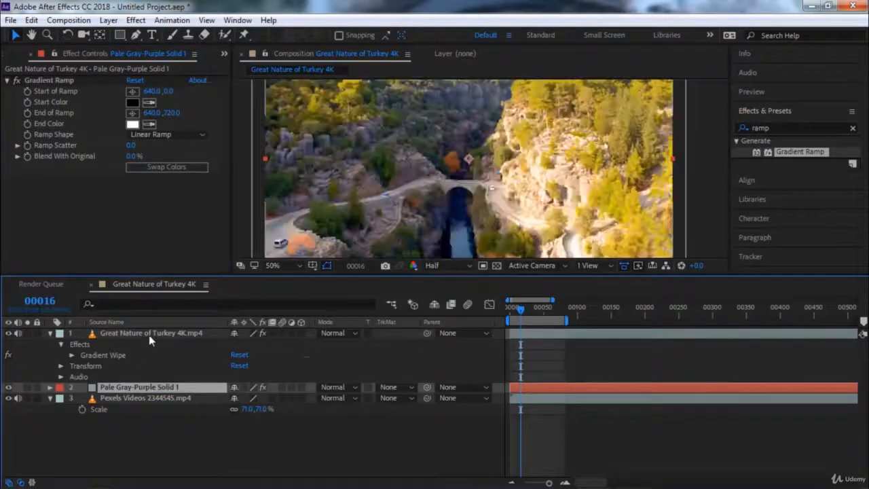
{"action": "left_click", "coordinate": [149, 335]}
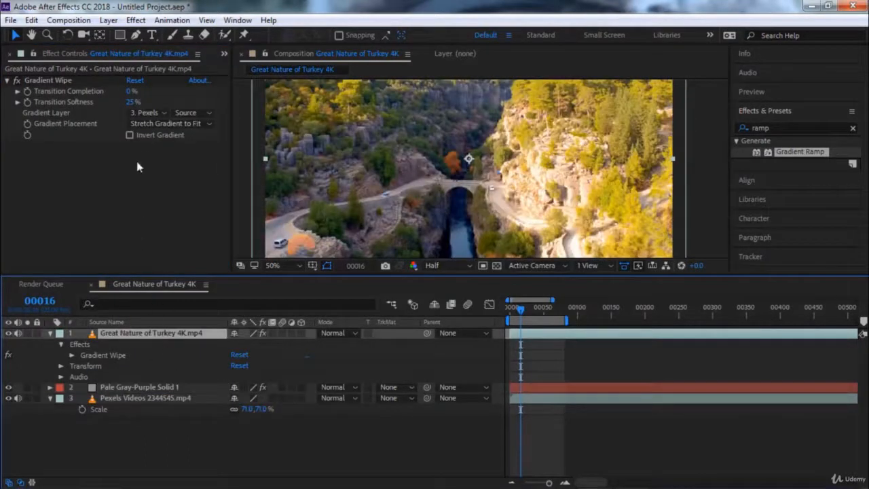
{"action": "left_click", "coordinate": [148, 113]}
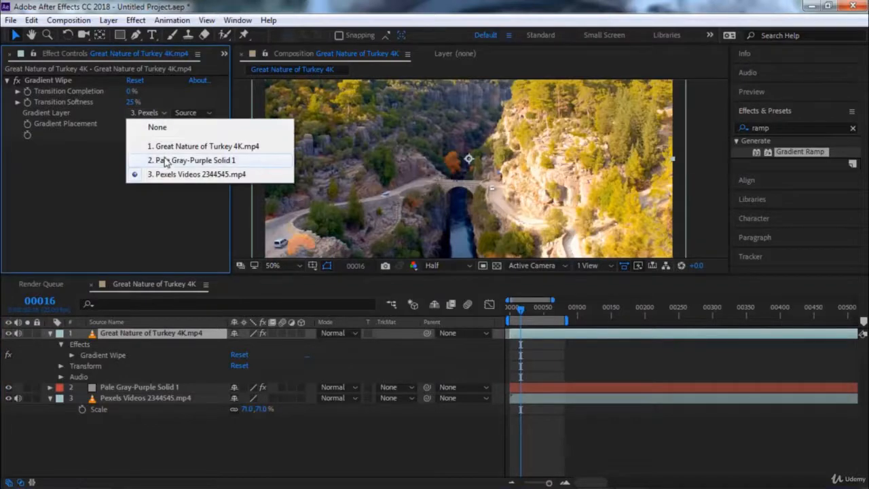
{"action": "left_click", "coordinate": [199, 161]}
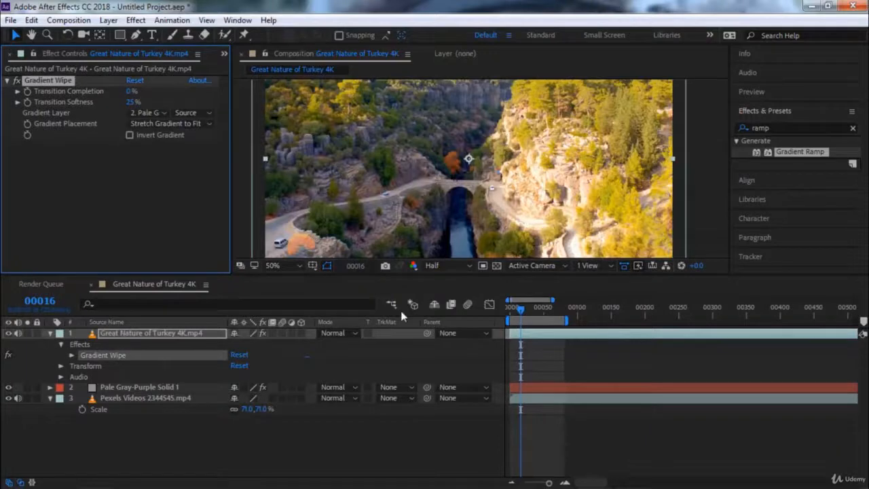
Step: At frame 0, turn on Invert Gradient for the Gradient Wipe and bring Transition Completion to 11%
{"action": "left_click_drag", "start_coordinate": [521, 310], "coordinate": [504, 308]}
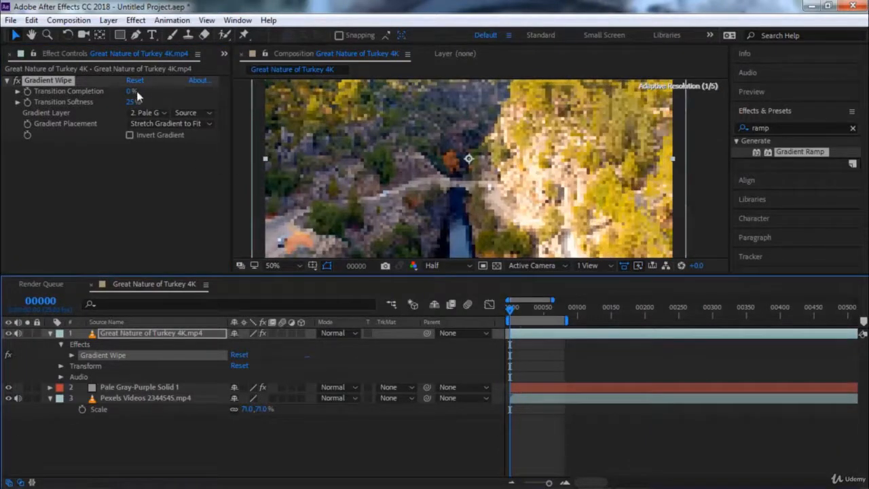
{"action": "left_click_drag", "start_coordinate": [130, 94], "coordinate": [153, 95]}
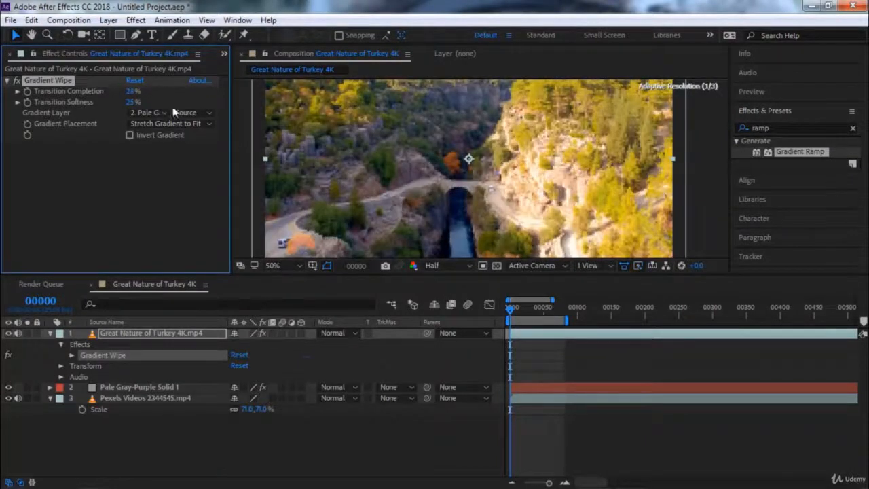
{"action": "left_click", "coordinate": [176, 113]}
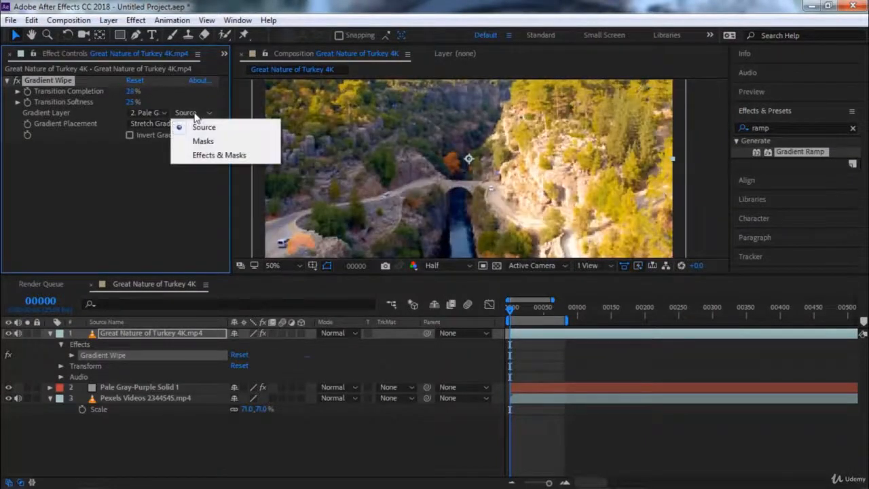
{"action": "left_click", "coordinate": [197, 181]}
{"action": "left_click", "coordinate": [129, 135]}
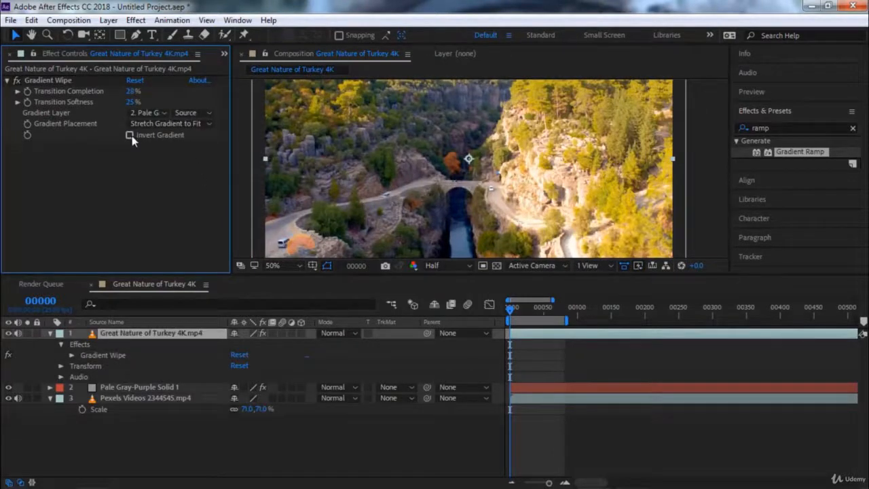
{"action": "mouse_move", "coordinate": [133, 102]}
{"action": "left_mouse_down"}
{"action": "mouse_move", "coordinate": [124, 92]}
{"action": "mouse_move", "coordinate": [162, 91]}
{"action": "mouse_move", "coordinate": [122, 96]}
{"action": "left_mouse_up"}
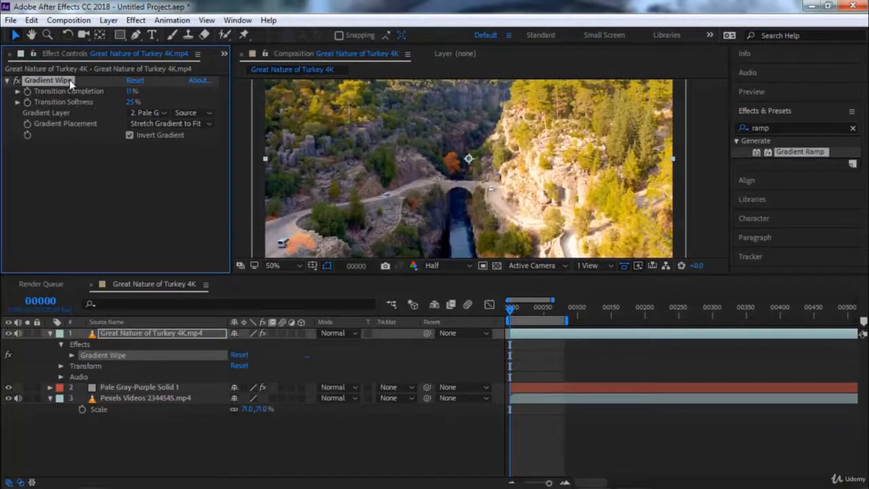
Step: Delete the Gradient Wipe effect from the Great Nature of Turkey layer and remove the solid layer
{"action": "key", "text": "Delete"}
{"action": "left_click", "coordinate": [135, 365]}
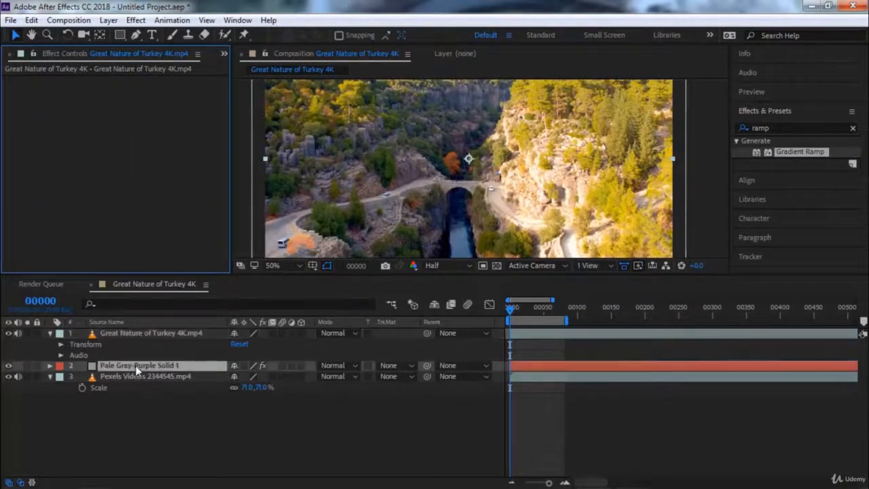
{"action": "key", "text": "Delete"}
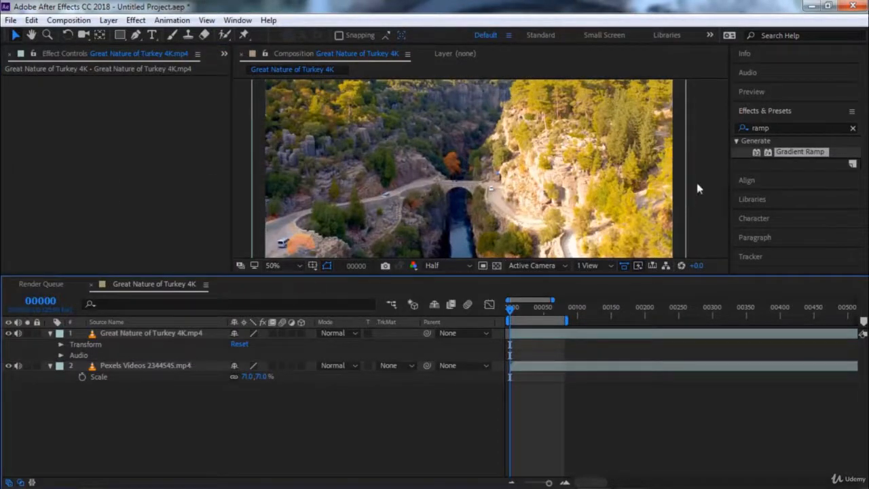
Step: Clear the effects search and apply Iris Wipe from the Transition category to the Great Nature of Turkey layer
{"action": "left_click", "coordinate": [853, 128]}
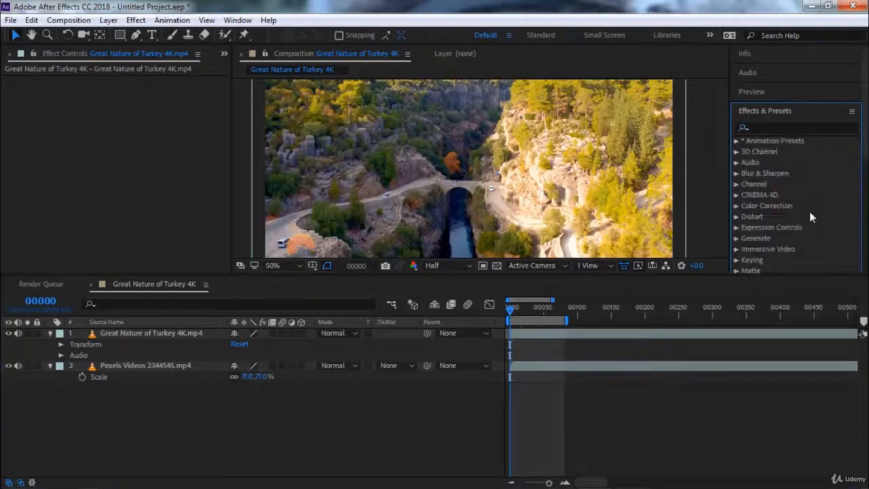
{"action": "scroll", "coordinate": [809, 212], "scroll_direction": "down", "scroll_amount": 4}
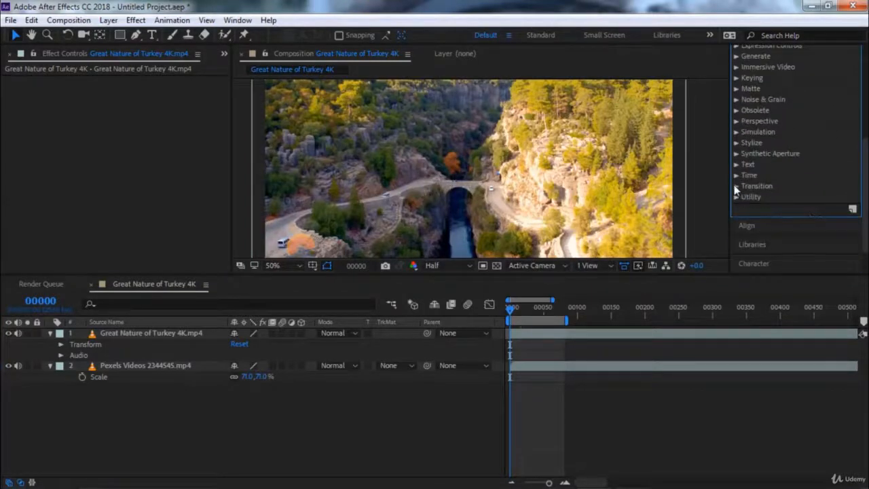
{"action": "left_click", "coordinate": [754, 186]}
{"action": "scroll", "coordinate": [780, 224], "scroll_direction": "down", "scroll_amount": 3}
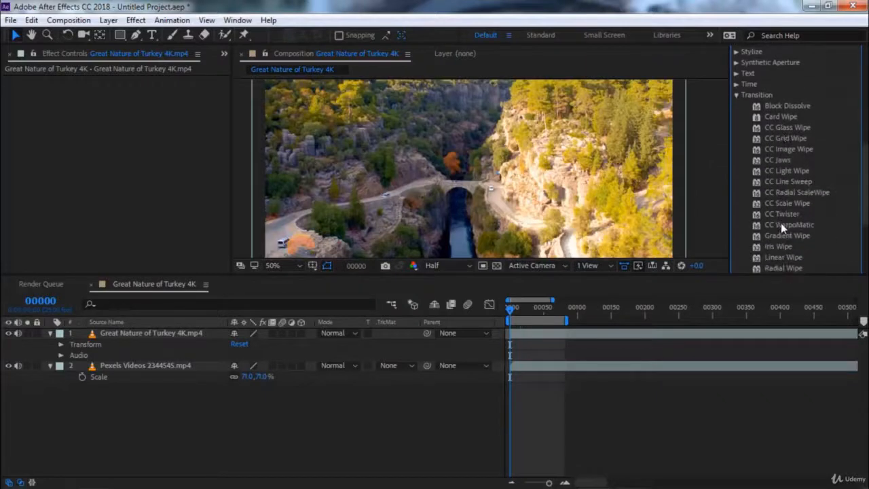
{"action": "scroll", "coordinate": [781, 228], "scroll_direction": "down", "scroll_amount": 1}
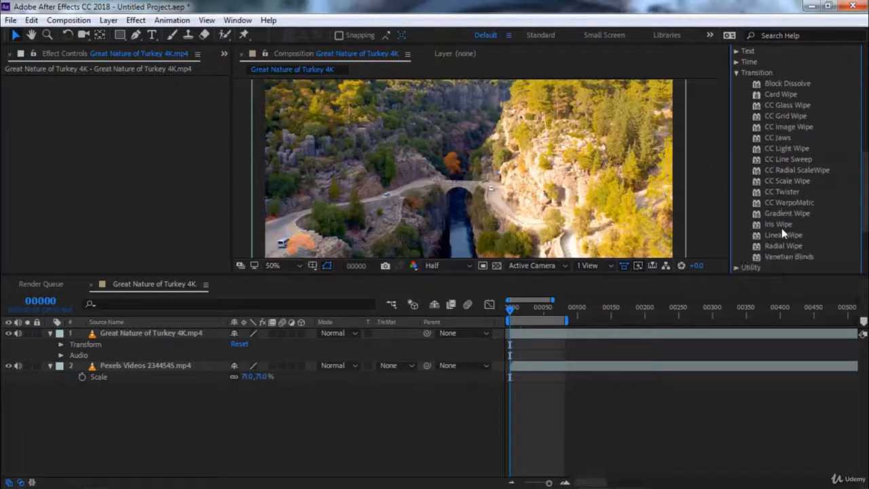
{"action": "left_click", "coordinate": [778, 225]}
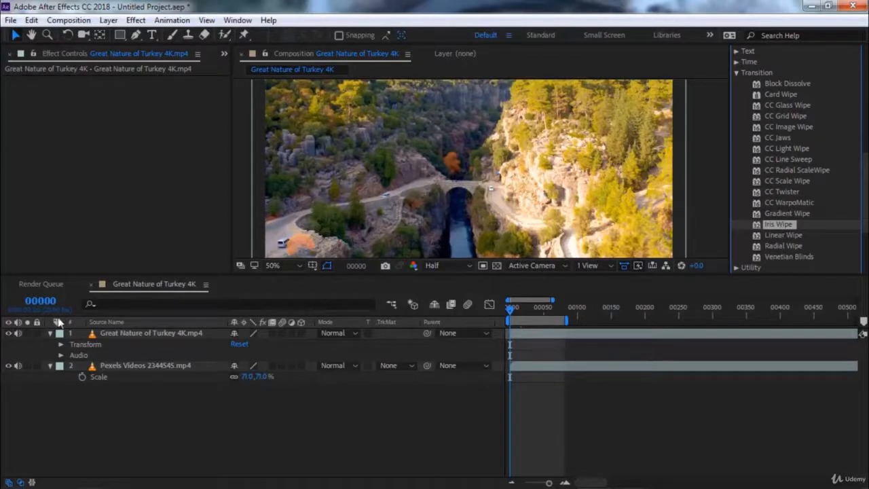
{"action": "left_click", "coordinate": [116, 334]}
{"action": "left_click_drag", "start_coordinate": [777, 225], "coordinate": [432, 208]}
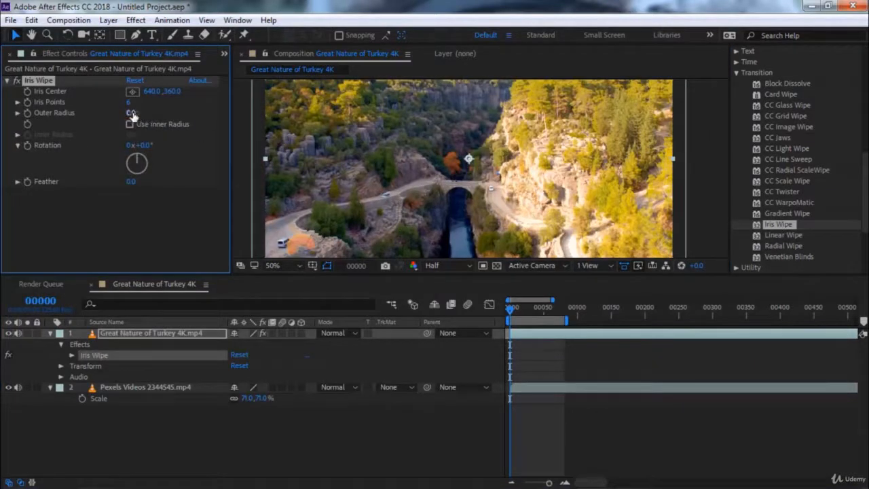
Step: Set the Iris Wipe's Outer Radius to 364 and enlarge the composition viewer to show the whole frame
{"action": "left_click_drag", "start_coordinate": [133, 113], "coordinate": [220, 113]}
{"action": "left_click_drag", "start_coordinate": [408, 138], "coordinate": [410, 176]}
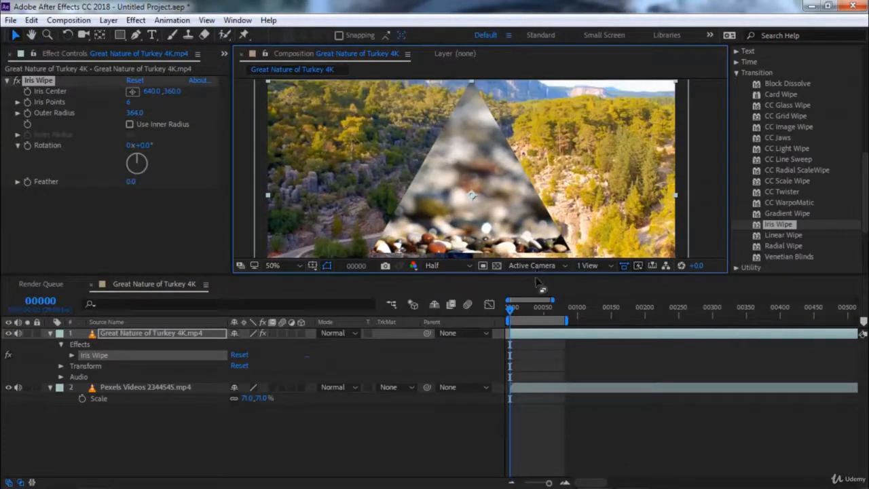
{"action": "left_click_drag", "start_coordinate": [536, 275], "coordinate": [537, 363]}
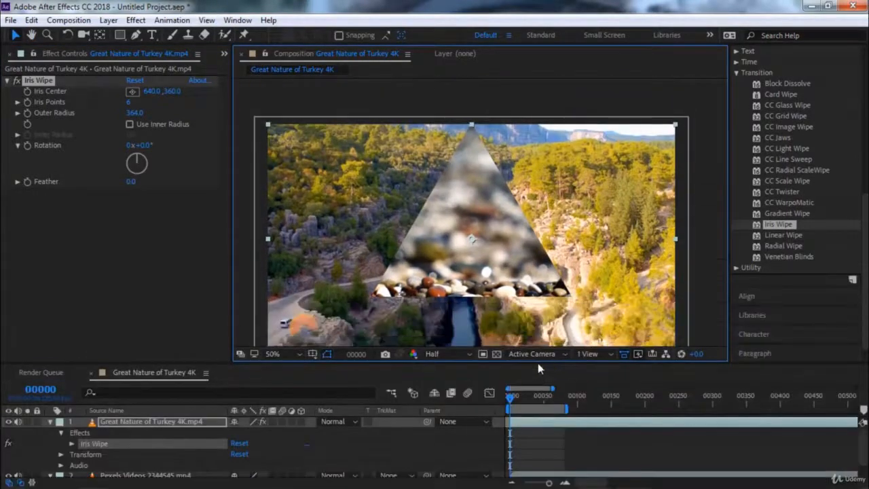
{"action": "left_click_drag", "start_coordinate": [483, 280], "coordinate": [478, 239]}
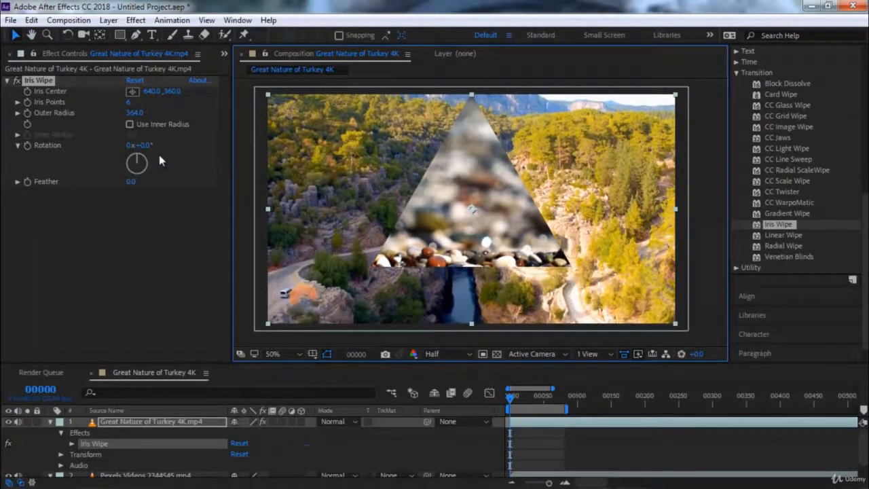
Step: Rotate the Iris Wipe to 236° and move its Iris Center to 546, 422
{"action": "left_click_drag", "start_coordinate": [137, 160], "coordinate": [114, 190]}
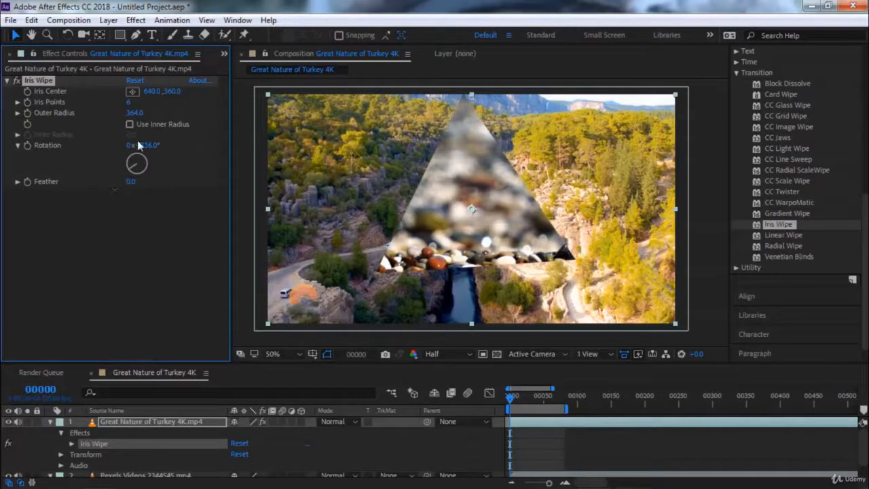
{"action": "left_click", "coordinate": [132, 92]}
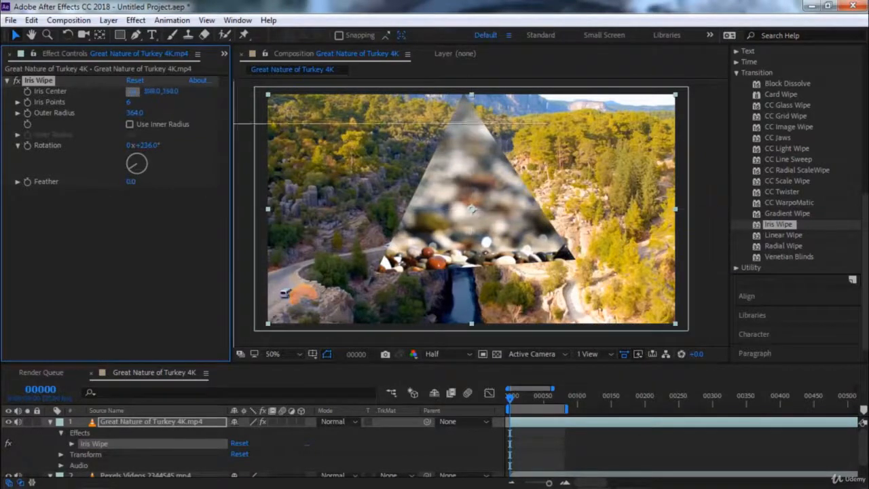
{"action": "left_click", "coordinate": [623, 139]}
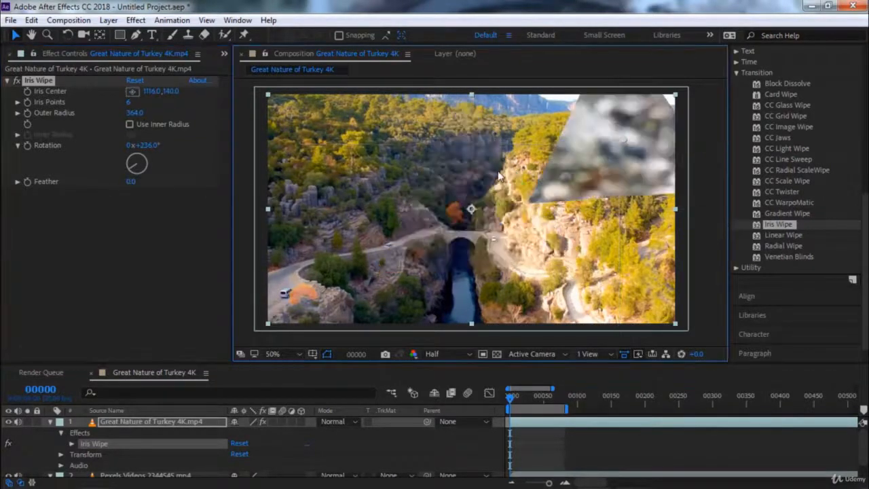
{"action": "left_click_drag", "start_coordinate": [620, 139], "coordinate": [440, 228]}
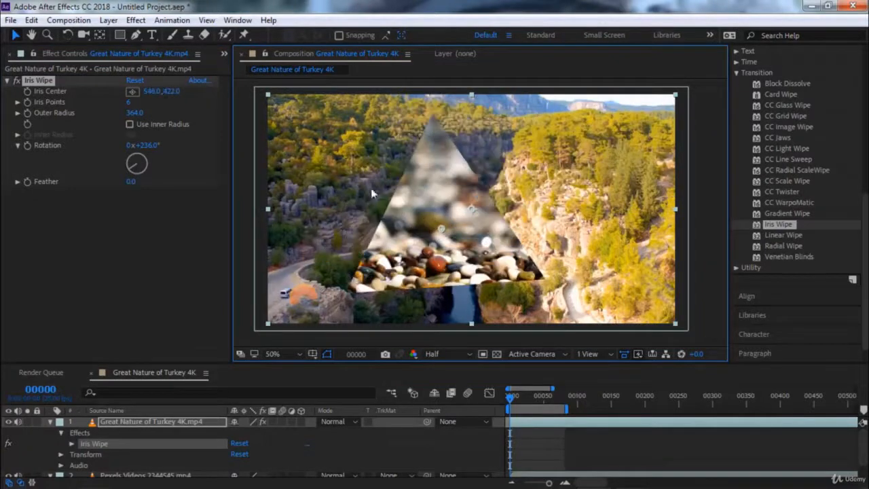
Step: Turn on Use Inner Radius for the Iris Wipe
{"action": "left_click", "coordinate": [130, 126]}
{"action": "left_click", "coordinate": [130, 127]}
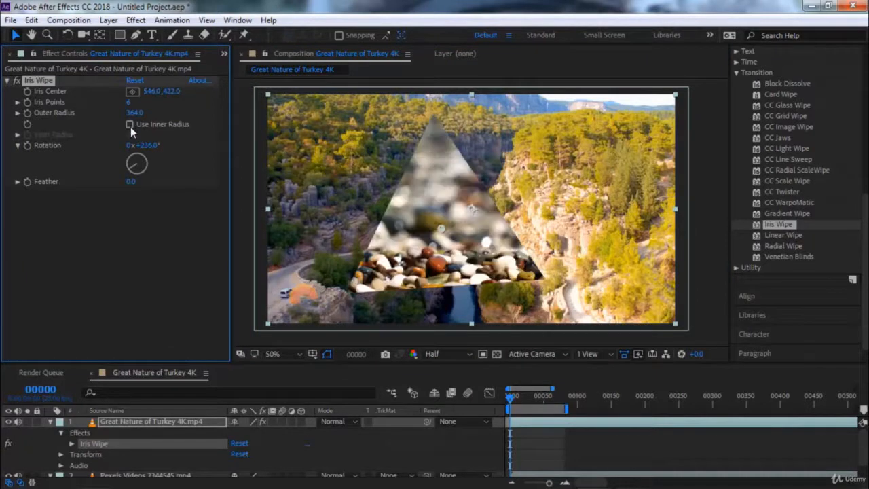
{"action": "left_click", "coordinate": [129, 125]}
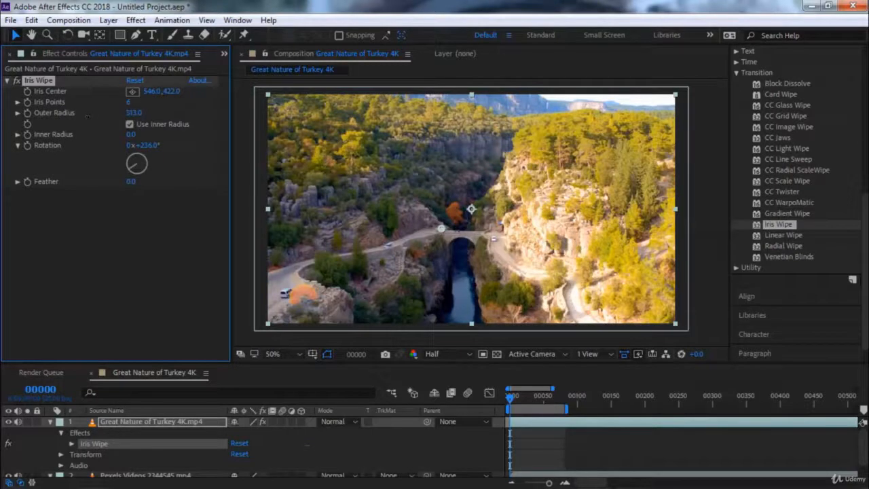
Step: Turn off the Iris Wipe's Use Inner Radius, set its Iris Points to 15, and reset and delete the effect
{"action": "left_click", "coordinate": [128, 124]}
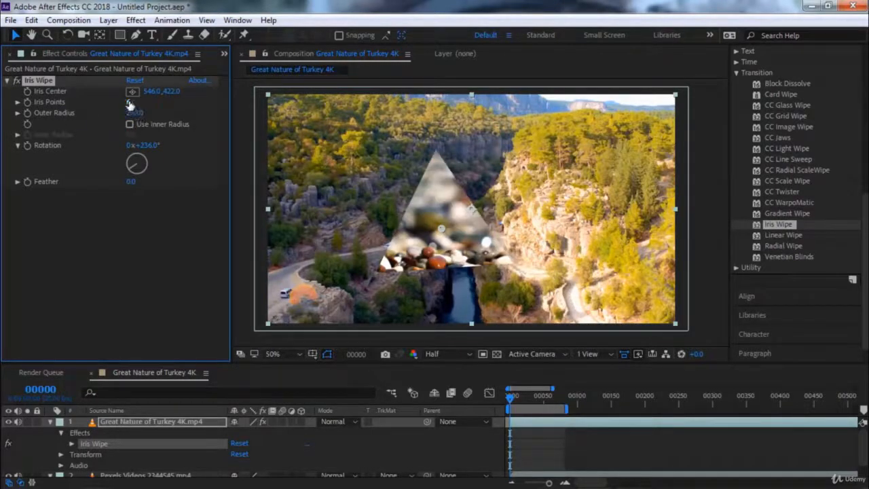
{"action": "mouse_move", "coordinate": [129, 102]}
{"action": "left_mouse_down"}
{"action": "mouse_move", "coordinate": [141, 100]}
{"action": "mouse_move", "coordinate": [131, 101]}
{"action": "left_mouse_up"}
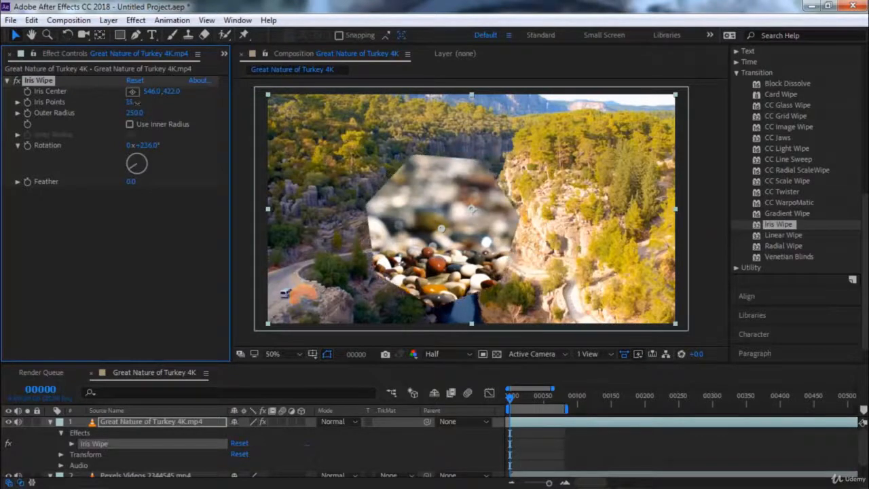
{"action": "left_click", "coordinate": [135, 81]}
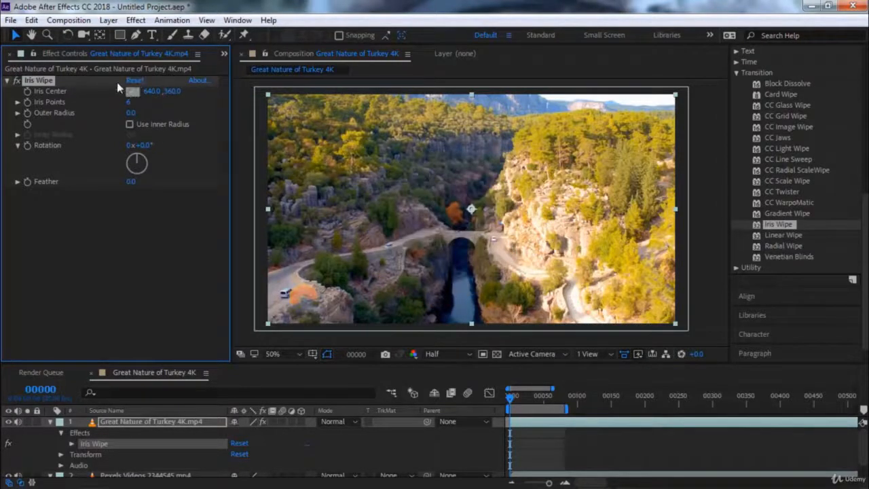
{"action": "key", "text": "Delete"}
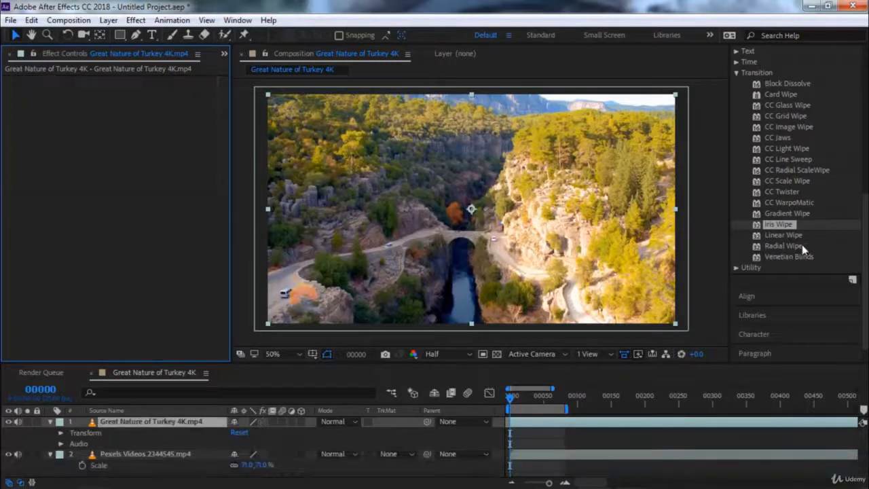
Step: Try Linear Wipe on the Great Nature of Turkey layer with Wipe Angle 45°, Feather 195 and Transition Completion 70%, and delete it
{"action": "double_click", "coordinate": [790, 235]}
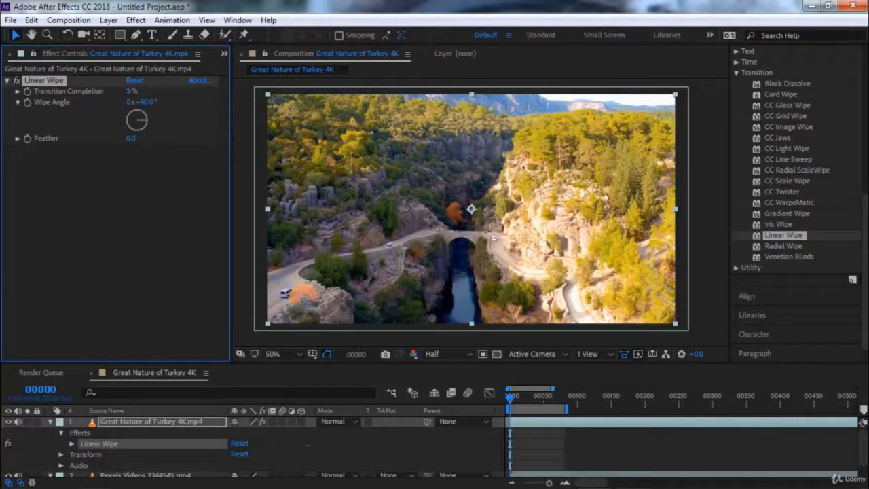
{"action": "left_click_drag", "start_coordinate": [133, 91], "coordinate": [153, 95]}
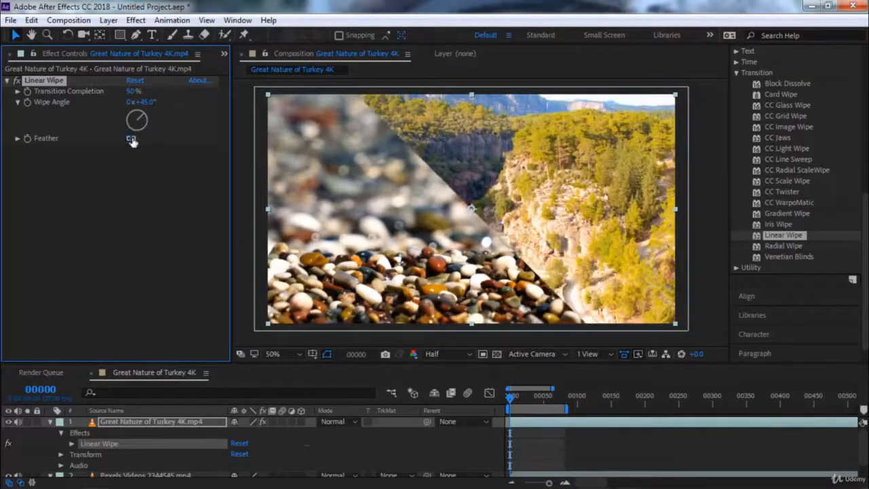
{"action": "left_click_drag", "start_coordinate": [132, 138], "coordinate": [157, 138]}
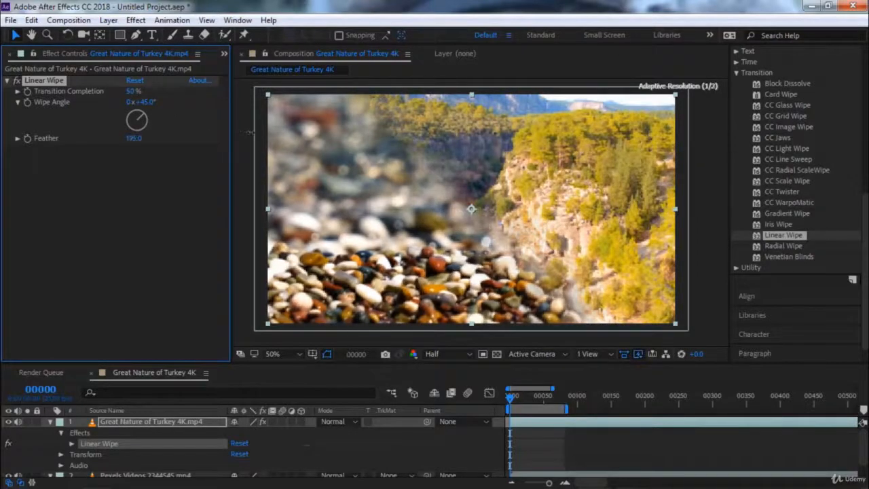
{"action": "left_click_drag", "start_coordinate": [133, 91], "coordinate": [169, 101]}
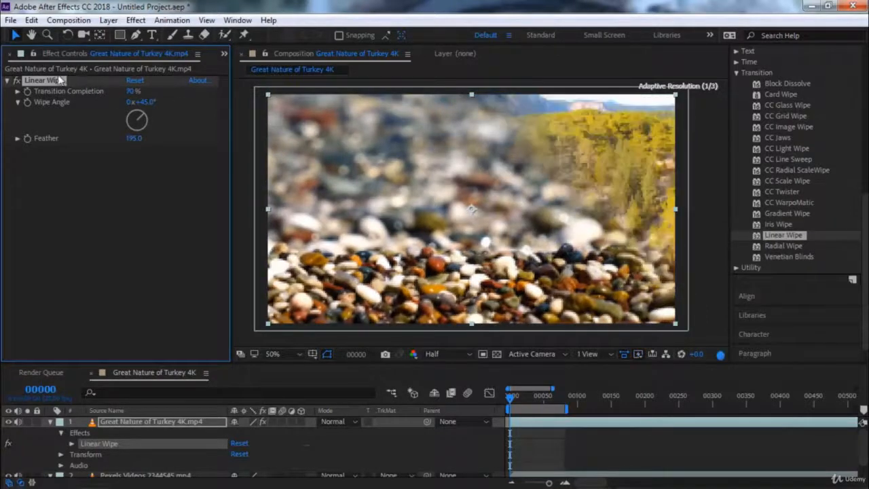
{"action": "key", "text": "Delete"}
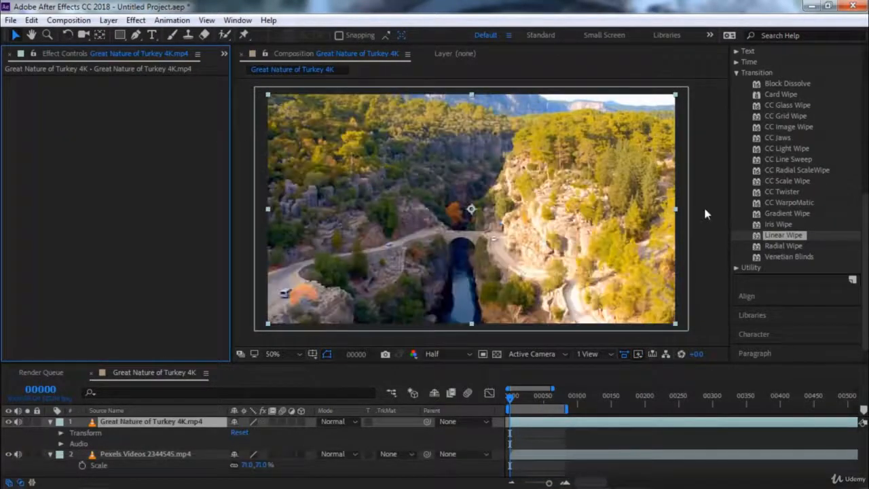
Step: Apply Radial Wipe to the Great Nature of Turkey layer, try out its Transition Completion, and delete the effect
{"action": "double_click", "coordinate": [789, 245]}
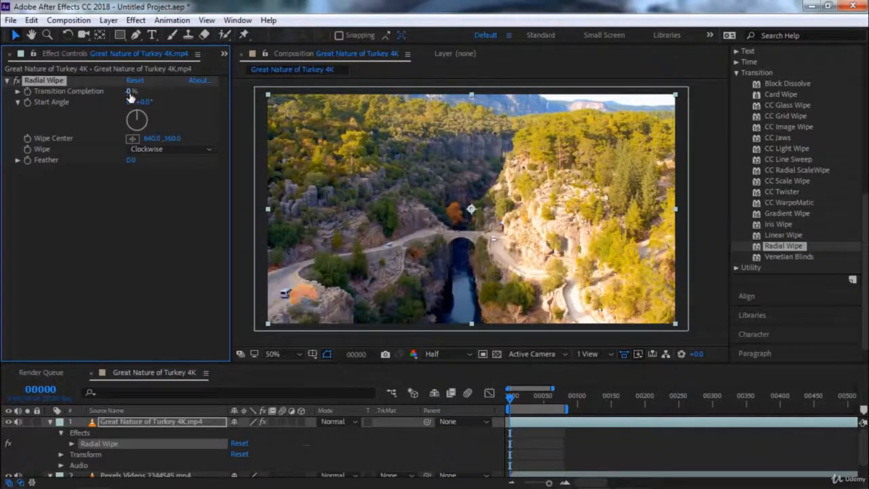
{"action": "left_click_drag", "start_coordinate": [129, 97], "coordinate": [107, 101]}
{"action": "key", "text": "Delete"}
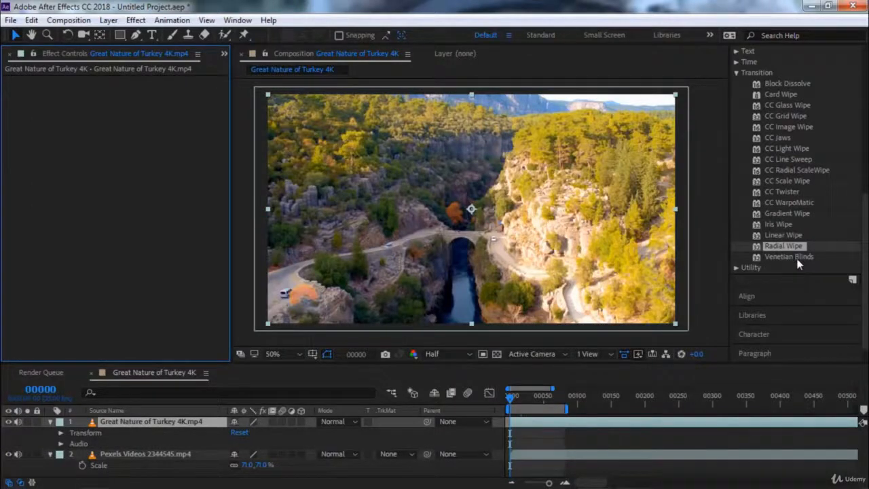
Step: Apply Venetian Blinds to the Great Nature of Turkey layer and set its Transition Completion to 14%
{"action": "left_click_drag", "start_coordinate": [798, 265], "coordinate": [420, 255]}
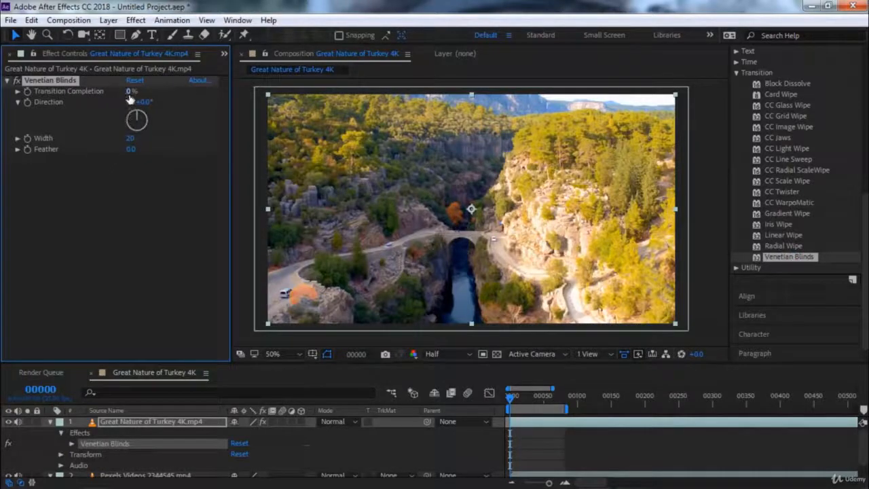
{"action": "mouse_move", "coordinate": [131, 91]}
{"action": "left_mouse_down"}
{"action": "mouse_move", "coordinate": [234, 109]}
{"action": "mouse_move", "coordinate": [134, 102]}
{"action": "left_mouse_up"}
{"action": "left_click_drag", "start_coordinate": [158, 96], "coordinate": [123, 96]}
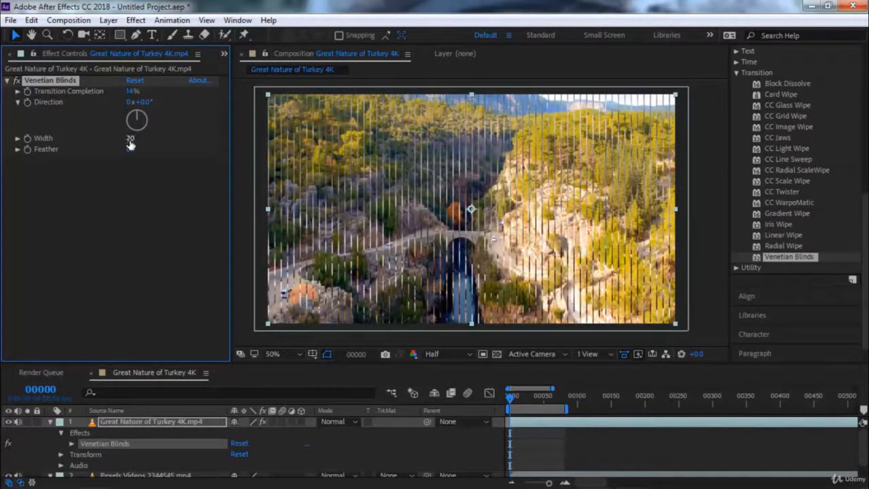
Step: Set the Venetian Blinds' Width to 45, Feather to 17 and Transition Completion to 100%, and delete the effect
{"action": "left_click_drag", "start_coordinate": [130, 140], "coordinate": [146, 151]}
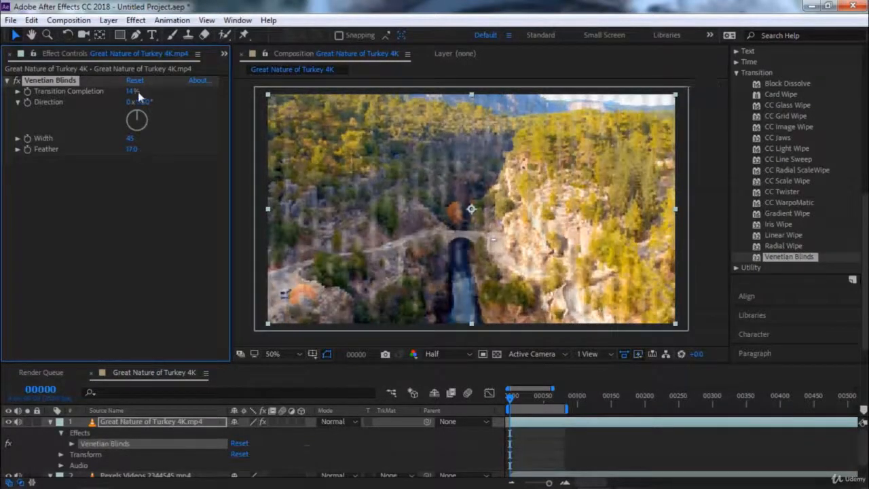
{"action": "left_click_drag", "start_coordinate": [131, 93], "coordinate": [202, 89]}
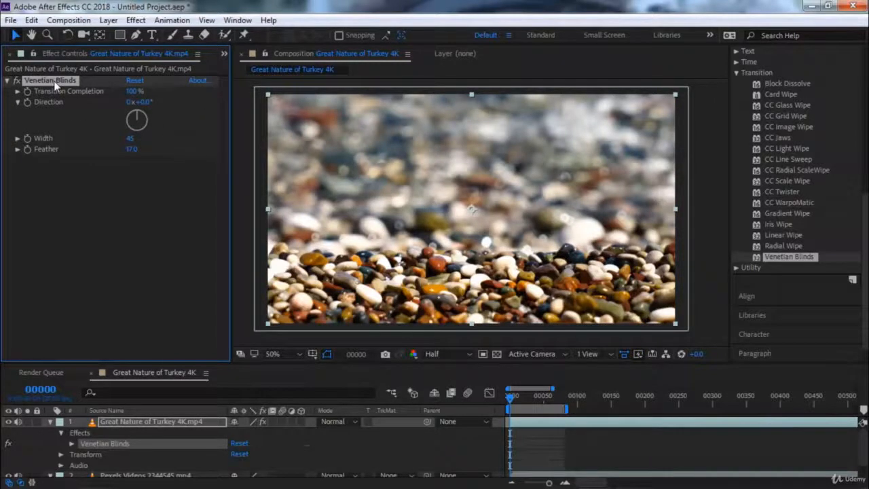
{"action": "key", "text": "Delete"}
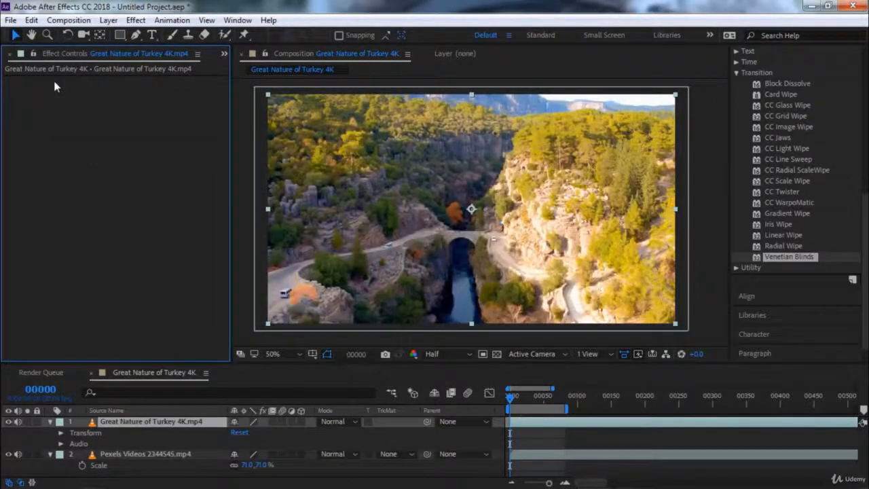